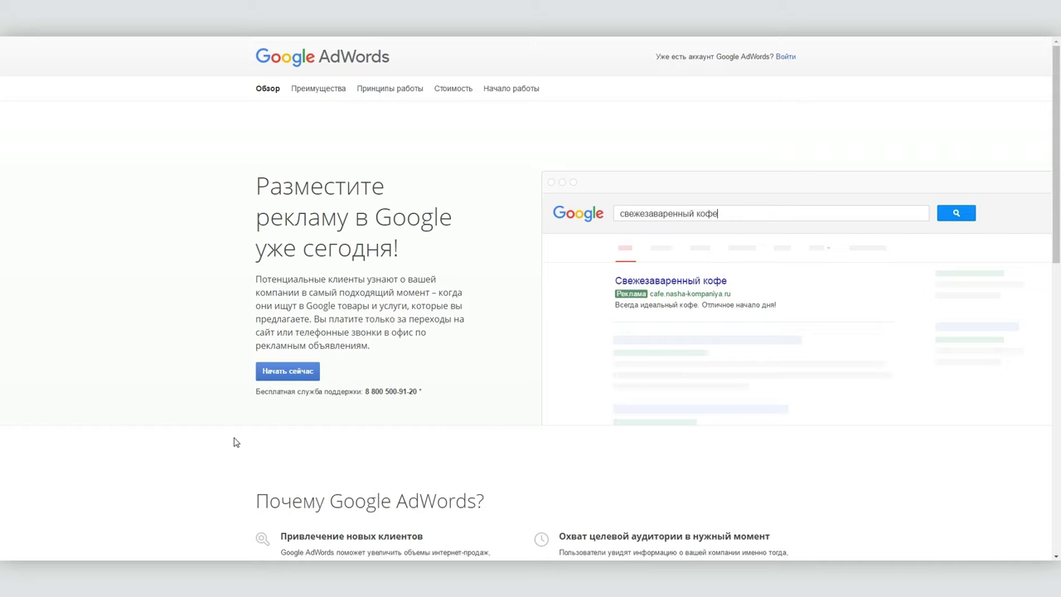
# Step: Start the AdWords sign-up with the website suelta.ru and agree to receive personalised performance tips
pyautogui.click(289, 373)
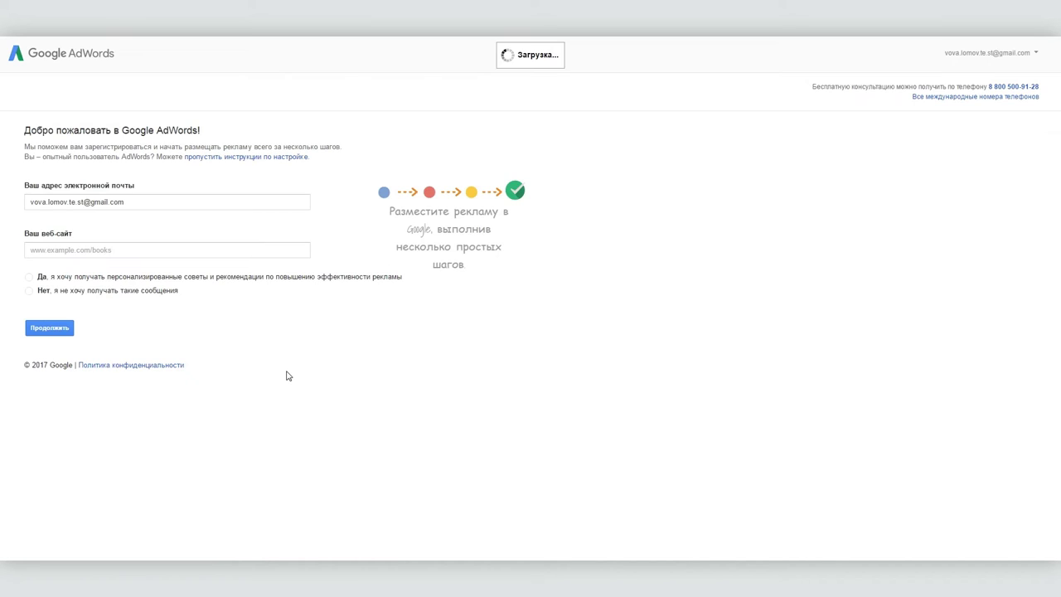
pyautogui.click(87, 248)
pyautogui.write('suelta.ru')
pyautogui.click(89, 278)
pyautogui.click(57, 327)
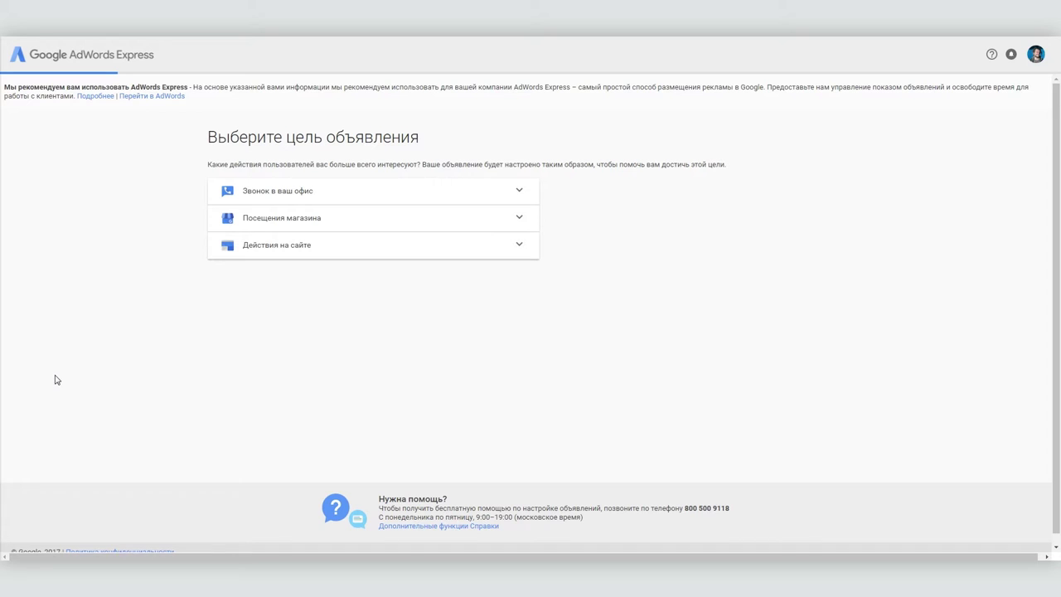
# Step: Choose "Действия на сайте" as the ad goal and remove "город Москва" from the target locations
pyautogui.click(292, 253)
pyautogui.click(497, 353)
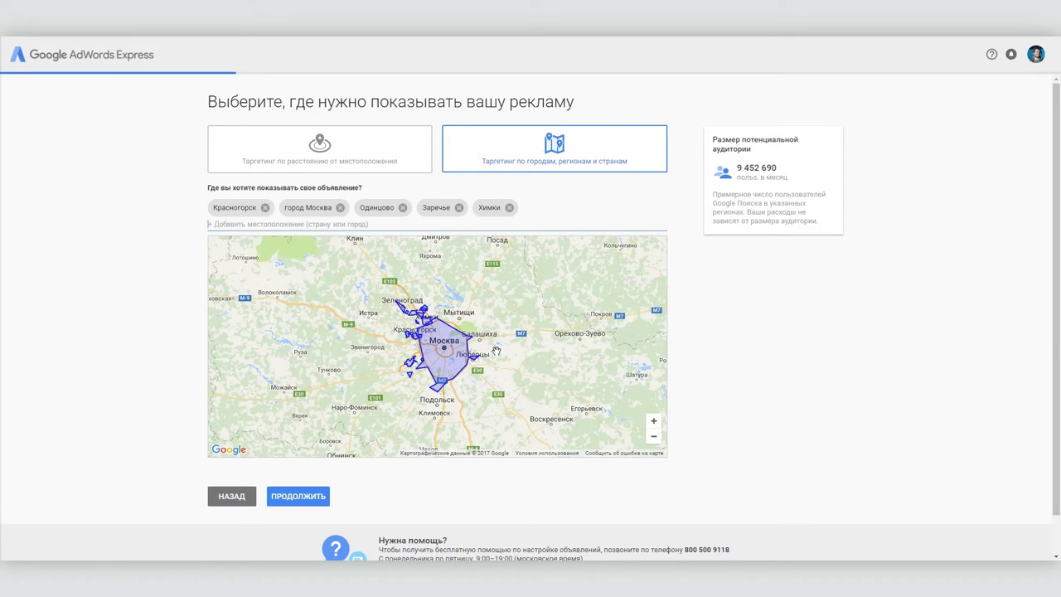
pyautogui.click(318, 208)
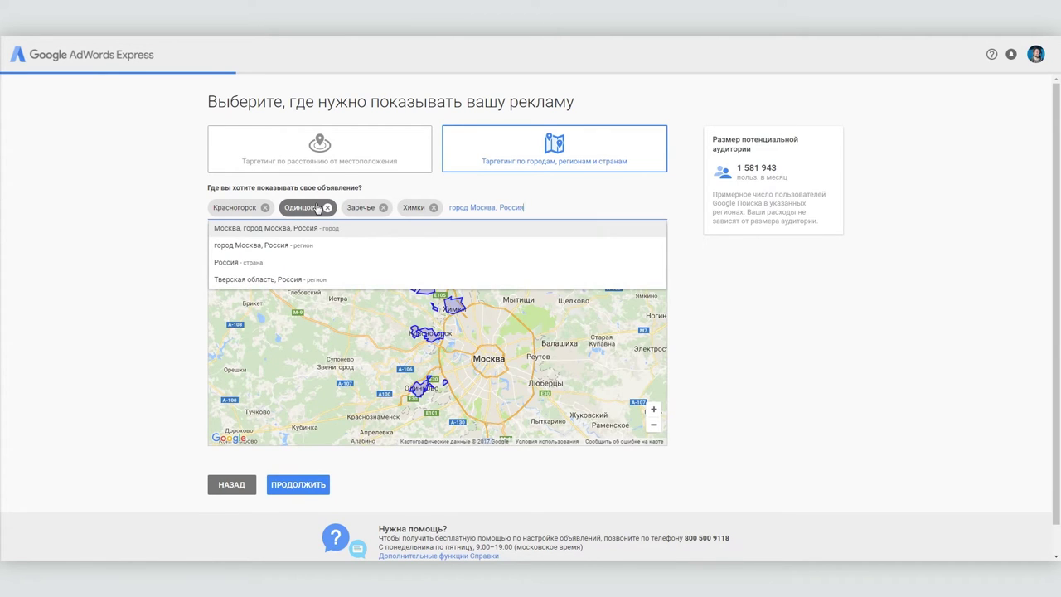
pyautogui.click(302, 490)
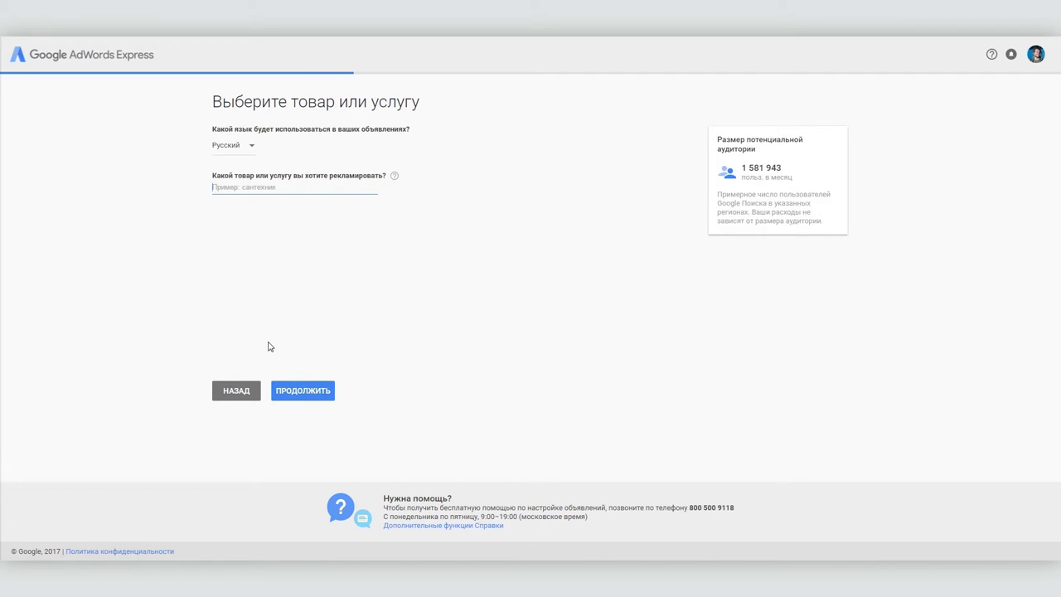
# Step: Set "Видеосъемка" as the advertised product or service and continue to the ad creation page
pyautogui.write('видео')
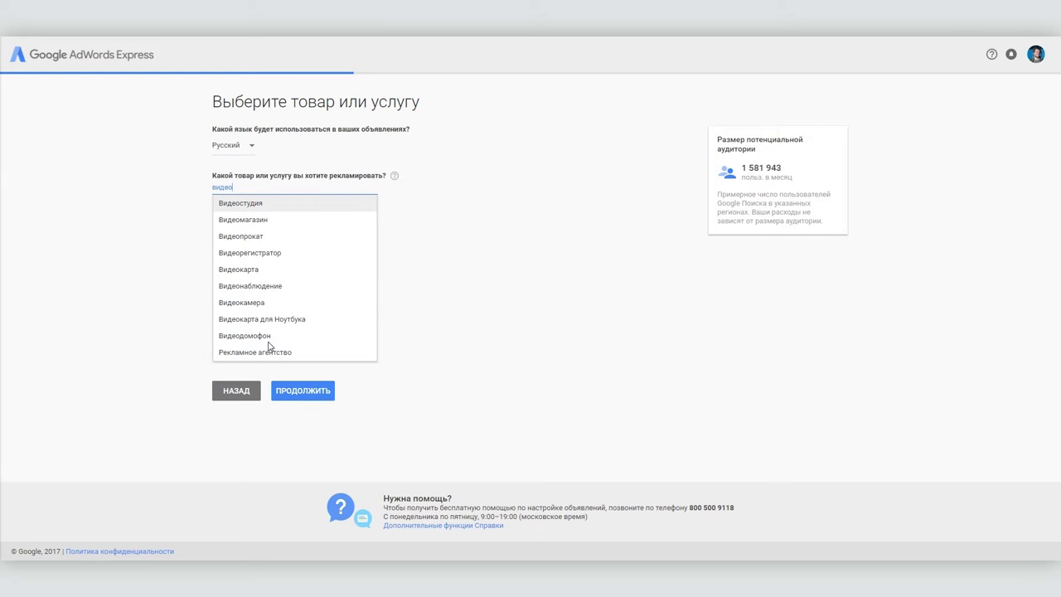
pyautogui.write('с')
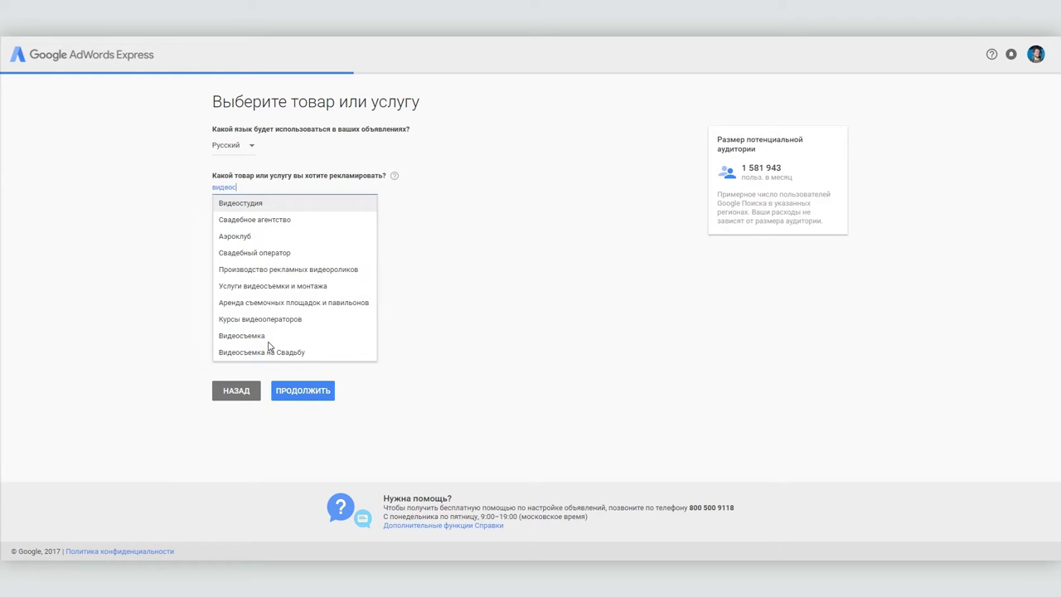
pyautogui.press('Down')
pyautogui.press('Down')
pyautogui.press('Down')
pyautogui.press('Down')
pyautogui.press('Down')
pyautogui.press('Down')
pyautogui.press('Down')
pyautogui.press('Down')
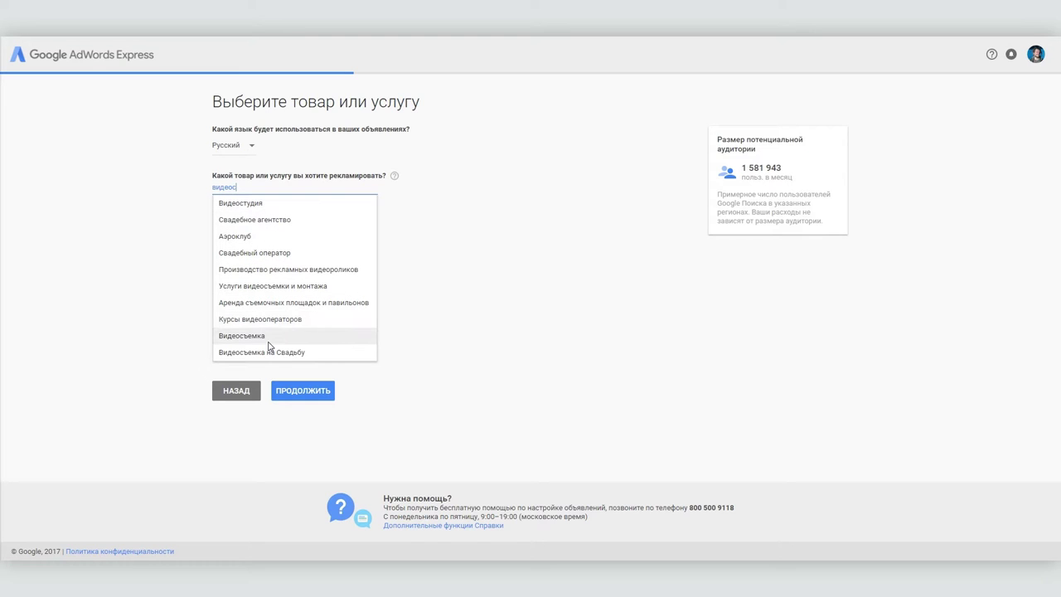
pyautogui.click(268, 342)
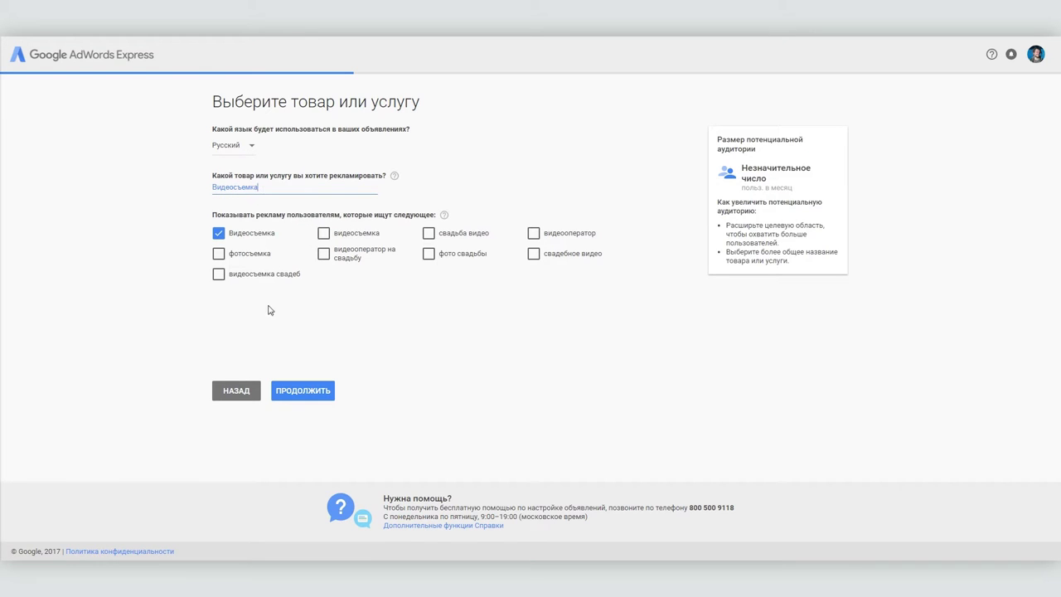
pyautogui.click(303, 391)
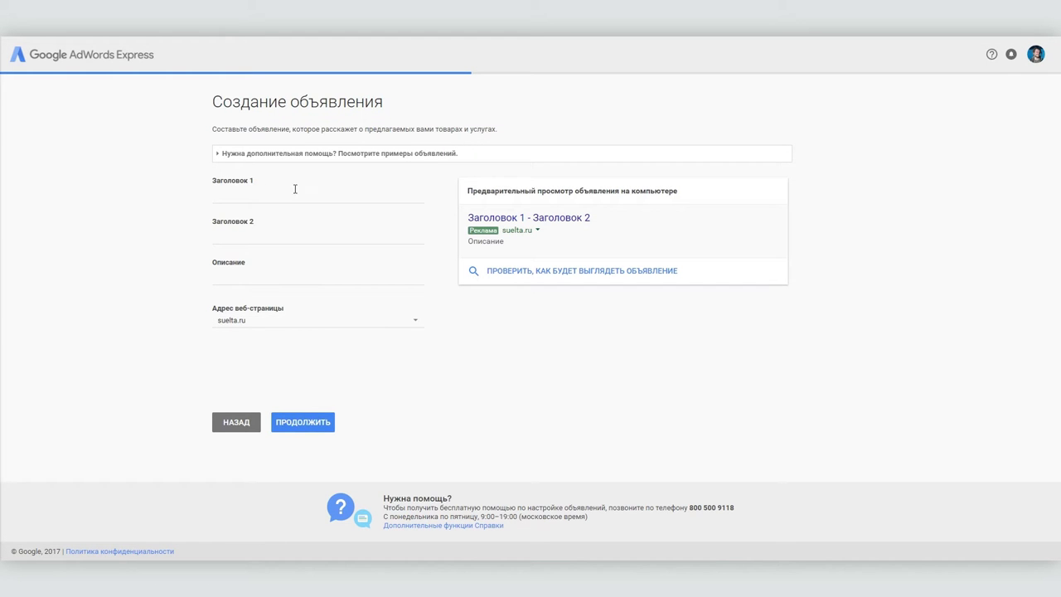
# Step: Enter "Видеопродкашен" as the ad's first headline and "реклама, док, видеоклипы" as the second
pyautogui.click(242, 192)
pyautogui.write('Видеопродкашен')
pyautogui.click(218, 239)
pyautogui.write('реклама, ')
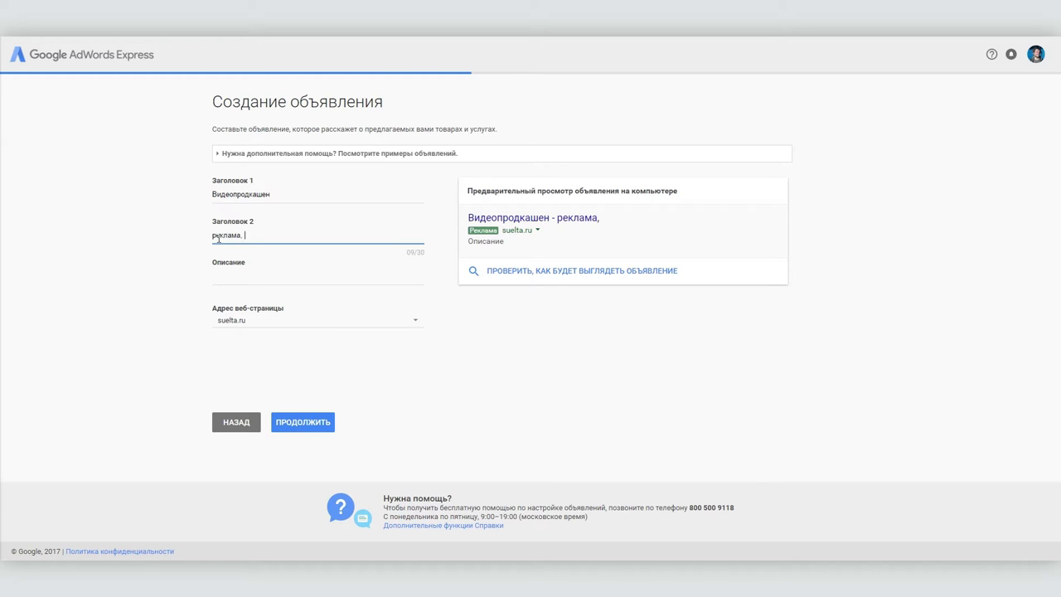
pyautogui.write('док, видеоклипы')
# Step: Enter the ad description "Профессиональный видеопродакшен на низком бюджете. Кино стало ближе, чем кажется" and continue
pyautogui.click(236, 277)
pyautogui.write('Профессиональный видеопродакшен на низком бюдже')
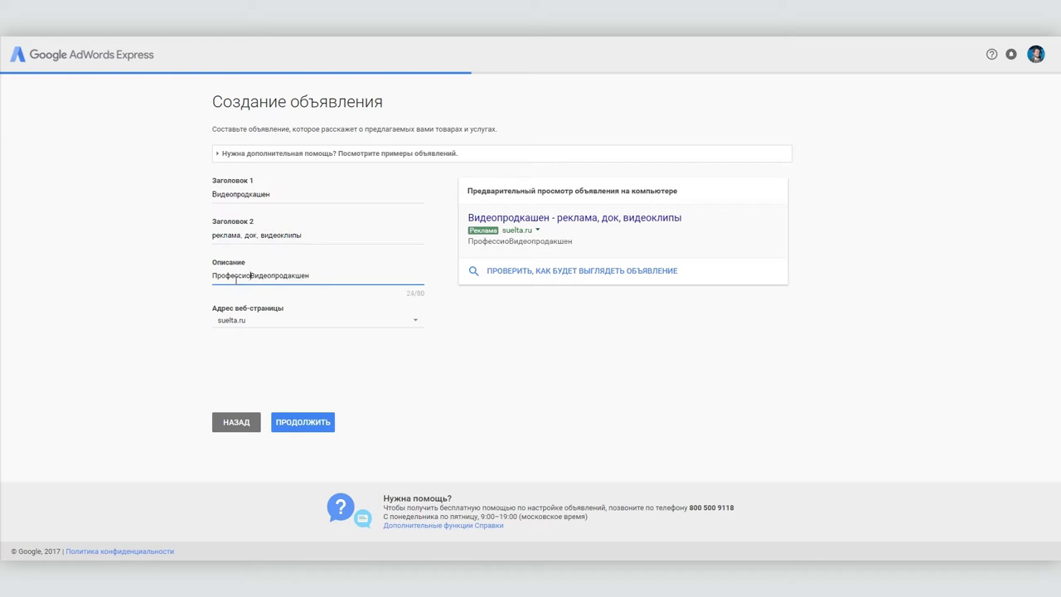
pyautogui.write('те. Кино стало ближе, чем кажется')
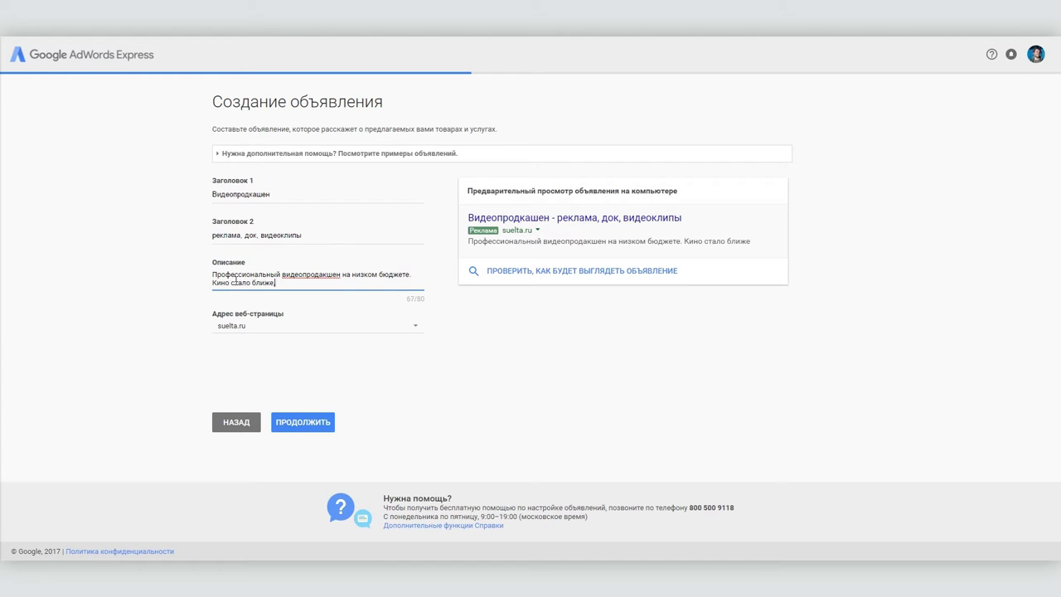
pyautogui.click(290, 428)
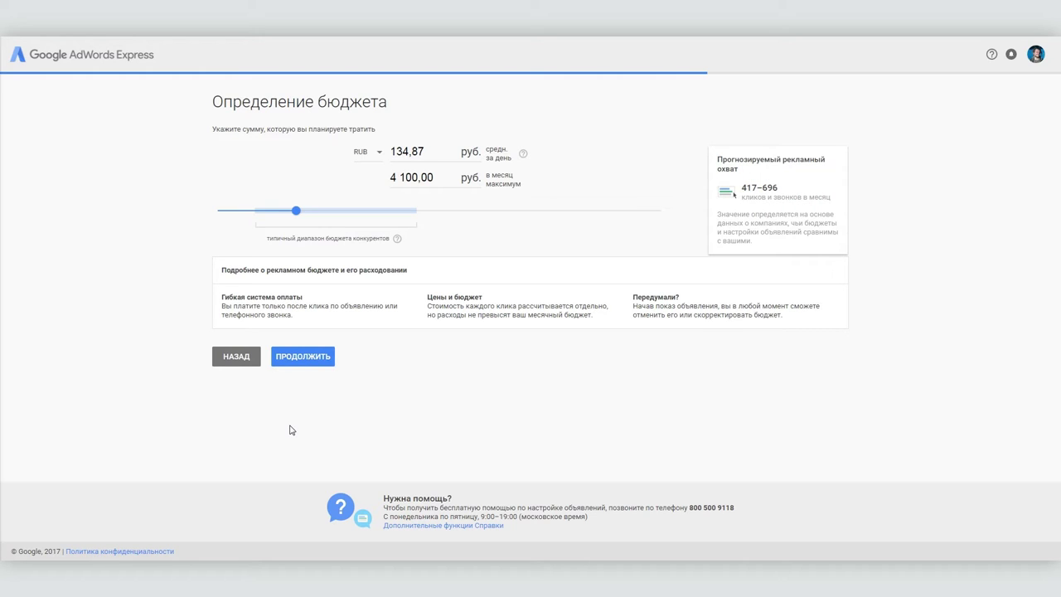
# Step: Set the maximum monthly budget to 600 руб. and accept the summary of the ad settings
pyautogui.moveTo(291, 213); pyautogui.dragTo(682, 218)
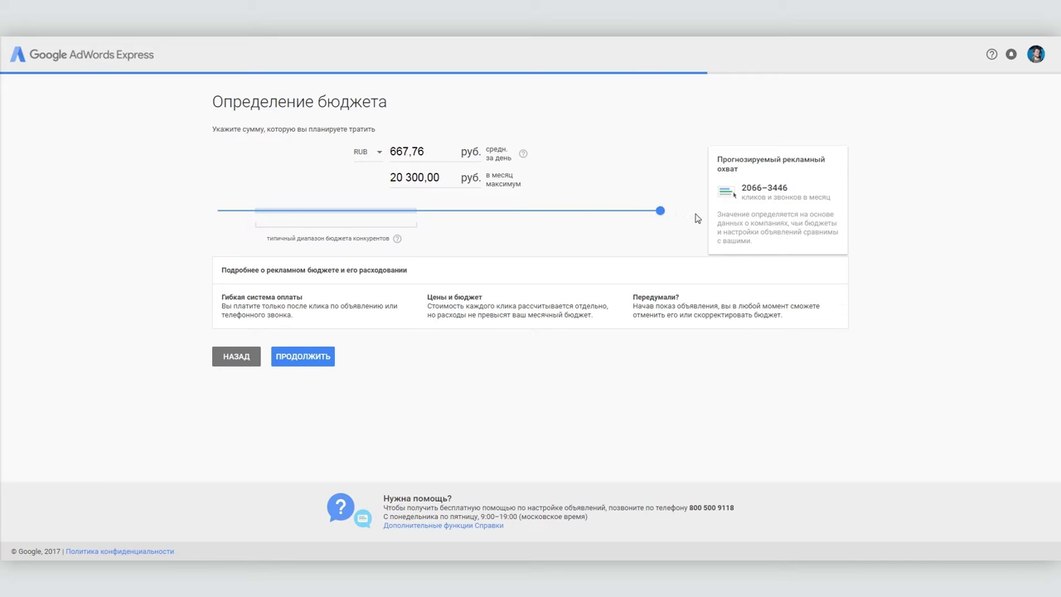
pyautogui.click(221, 212)
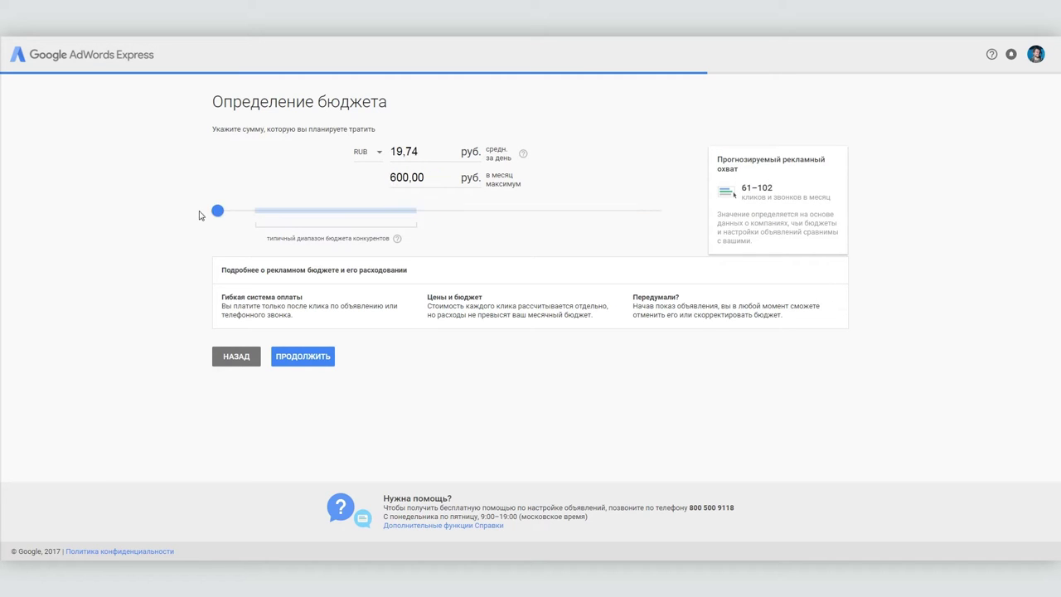
pyautogui.click(314, 362)
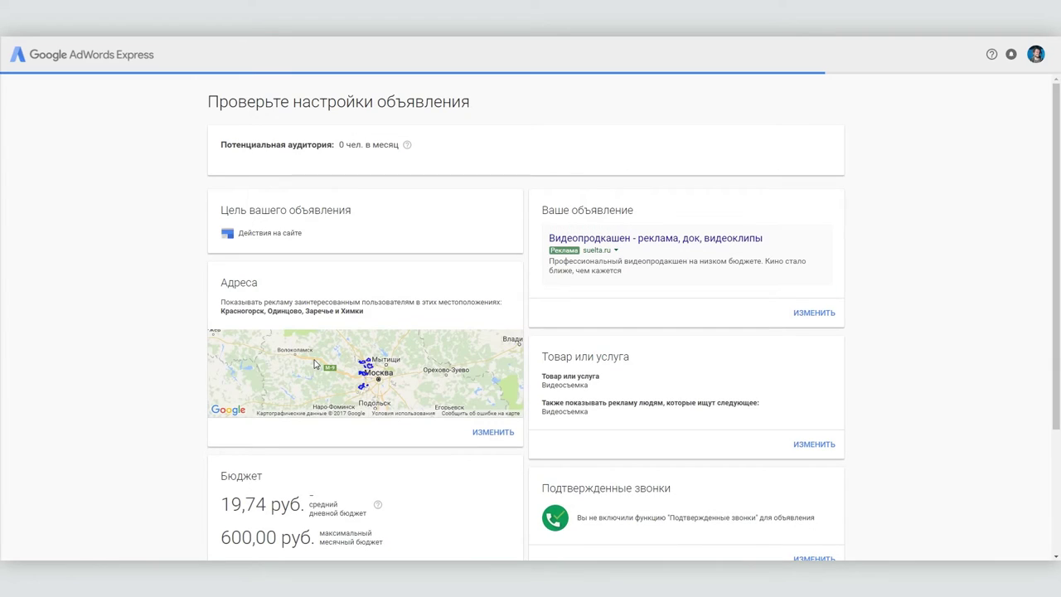
pyautogui.scroll(-3, 315, 362)
pyautogui.click(300, 455)
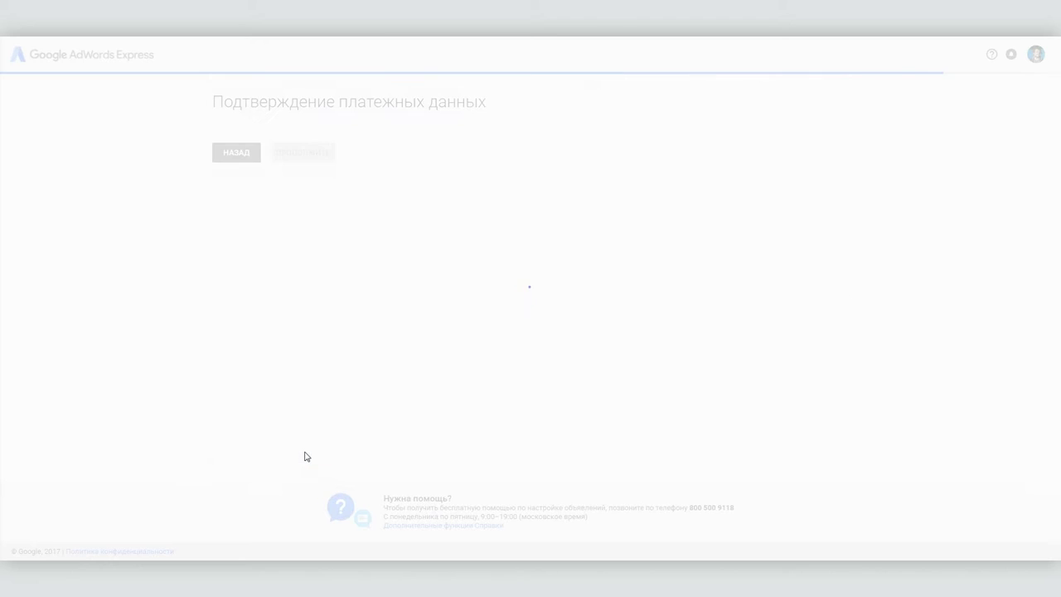
# Step: Change the account type in the billing details to "Физическое лицо"
pyautogui.click(299, 328)
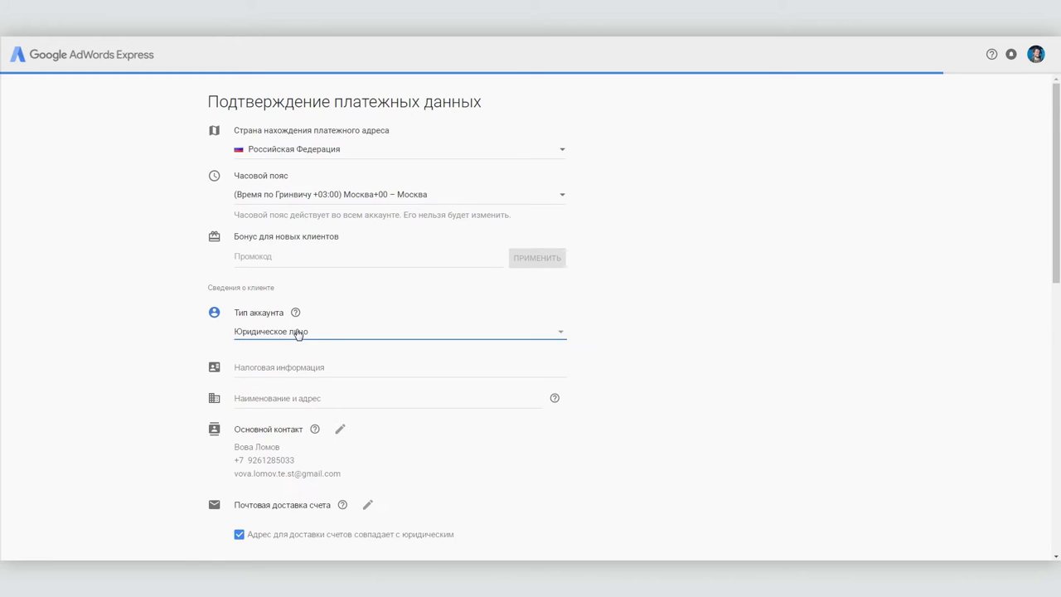
pyautogui.click(544, 336)
pyautogui.click(280, 315)
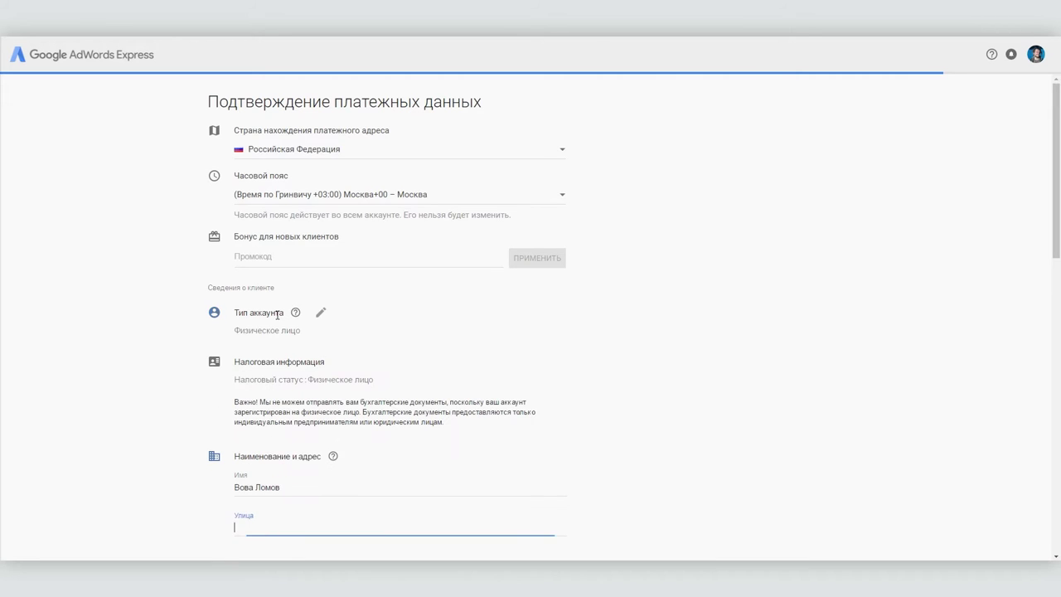
# Step: Set the prepayment amount to 100, choose ASSIST as the payment method, accept the AdWords terms and submit the billing details
pyautogui.scroll(-2, 340, 356)
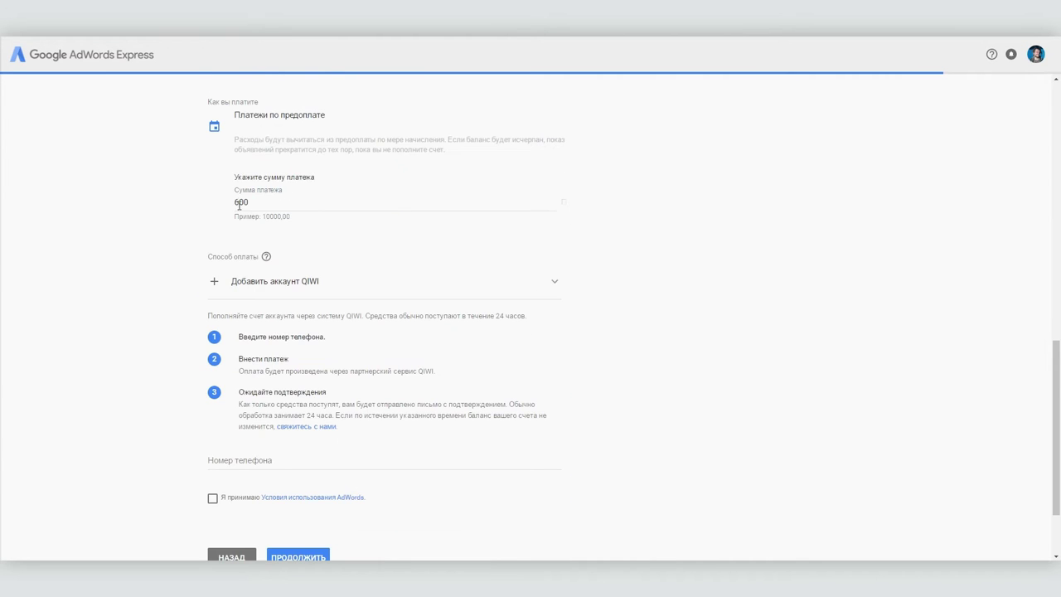
pyautogui.click(232, 204)
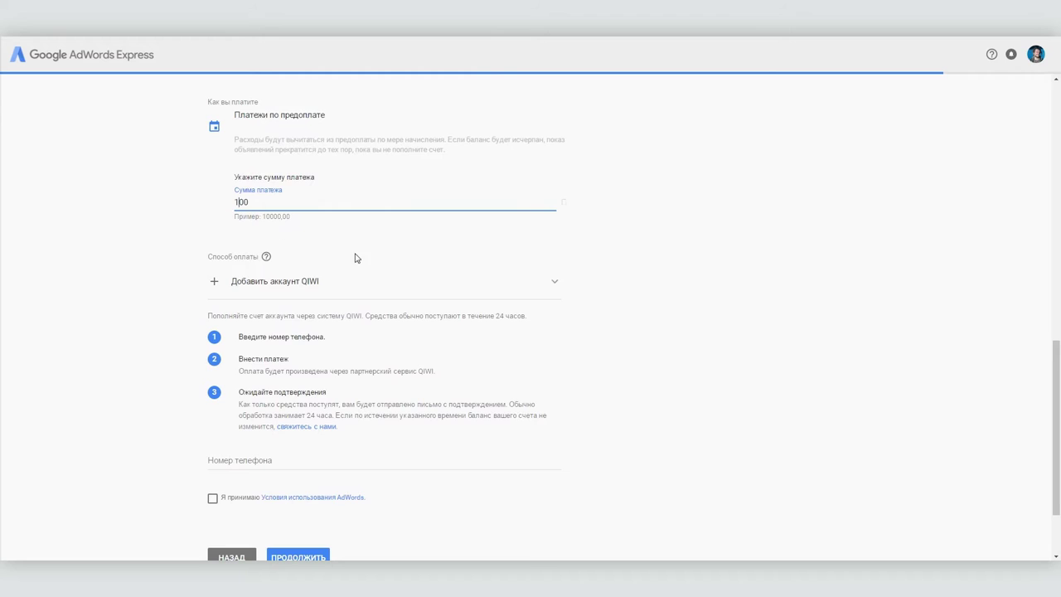
pyautogui.click(349, 280)
pyautogui.click(279, 281)
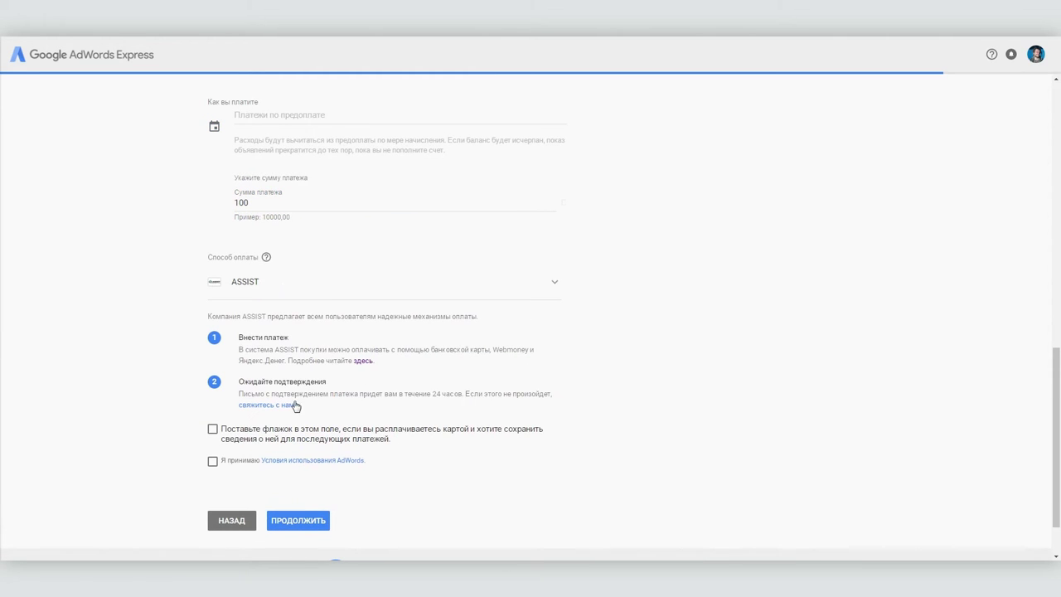
pyautogui.click(213, 462)
pyautogui.click(303, 521)
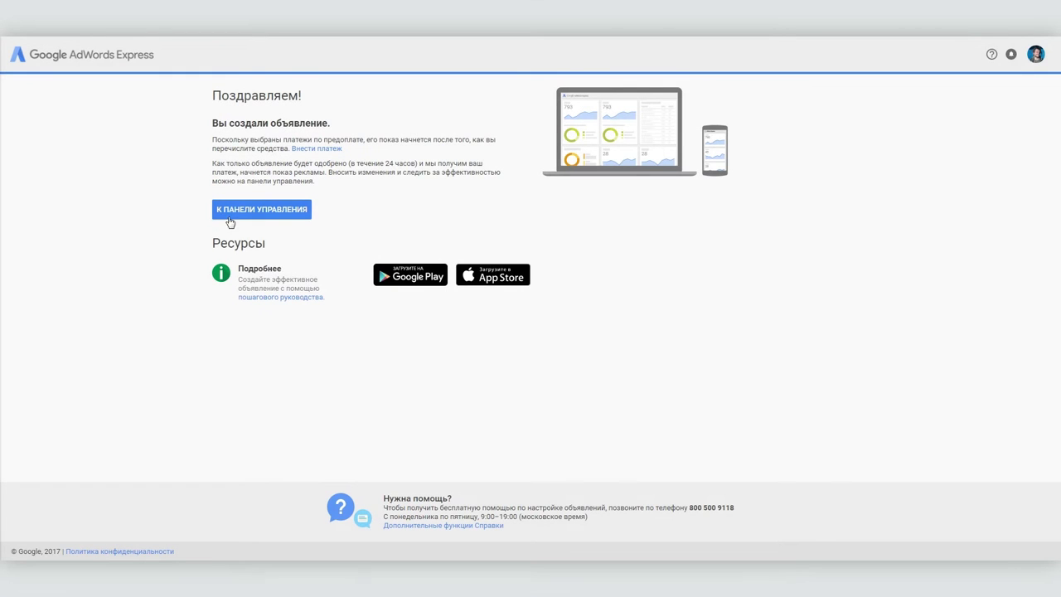
# Step: From the new ad's dashboard, open the product or service settings and use the finer audience targeting option to switch to full AdWords
pyautogui.click(235, 212)
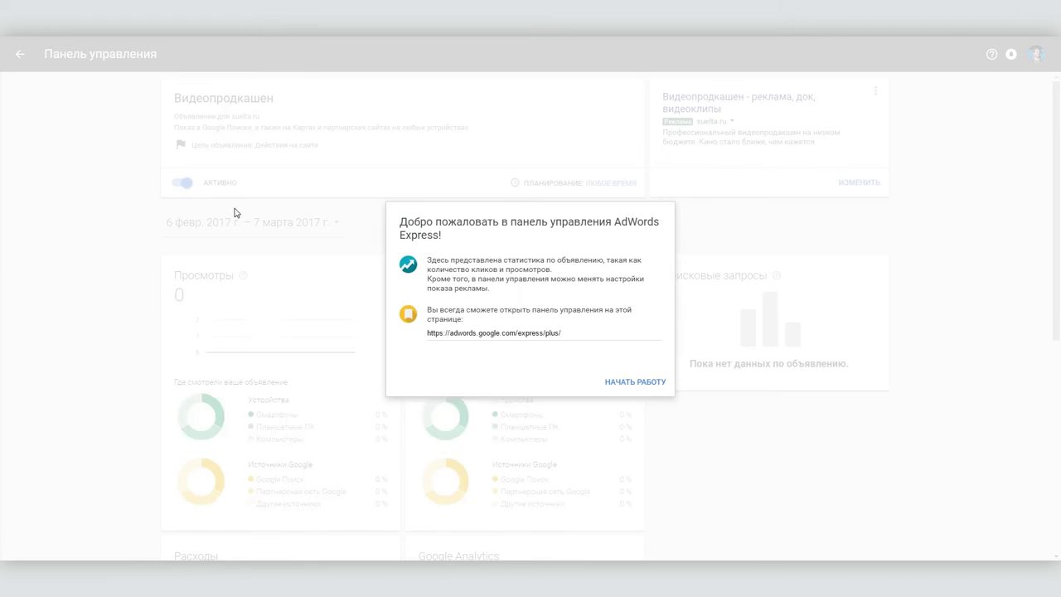
pyautogui.click(640, 383)
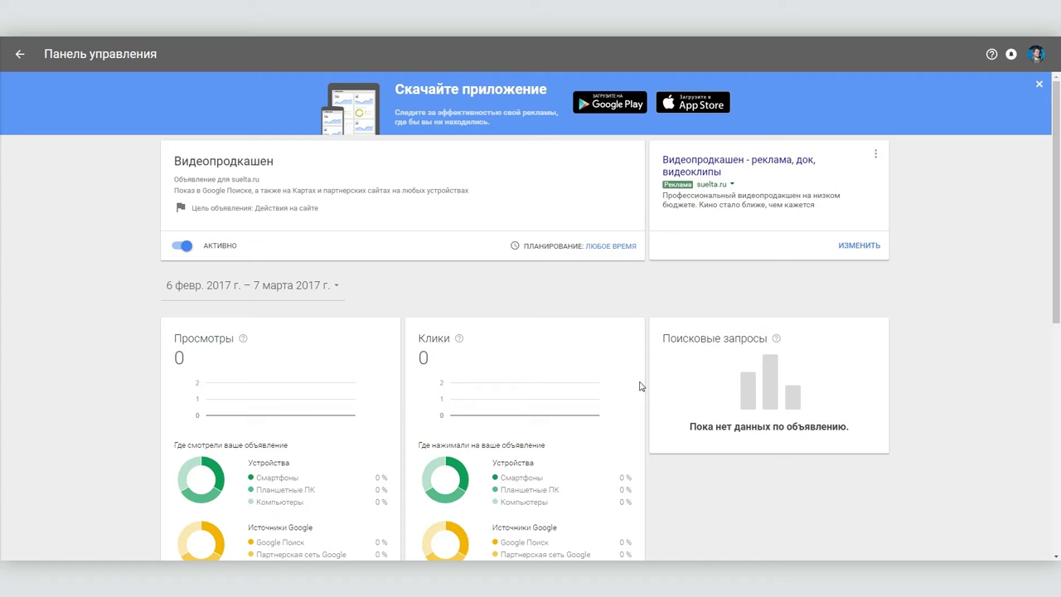
pyautogui.scroll(-6, 640, 386)
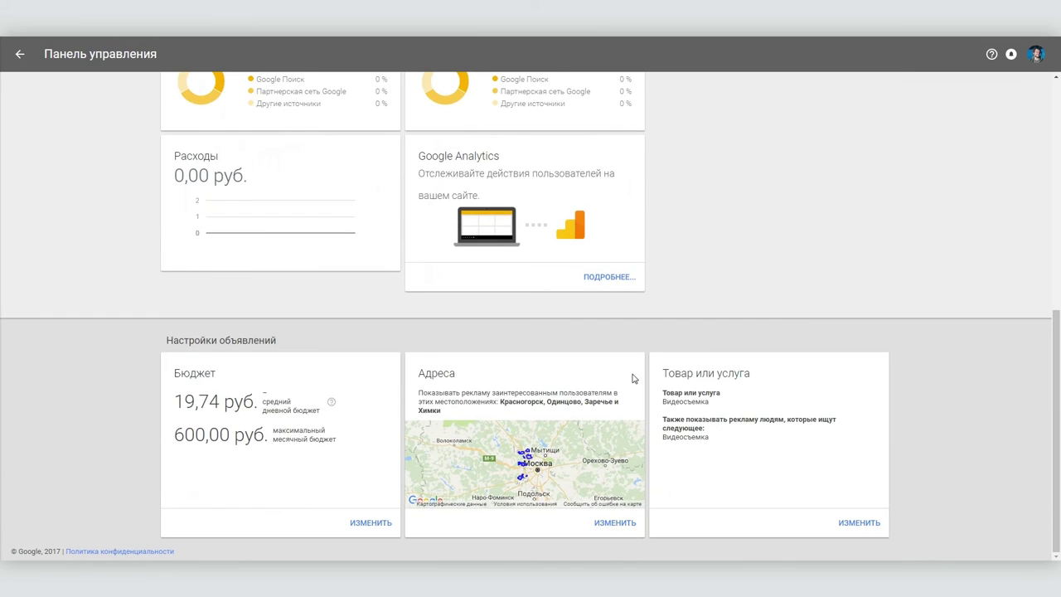
pyautogui.click(848, 522)
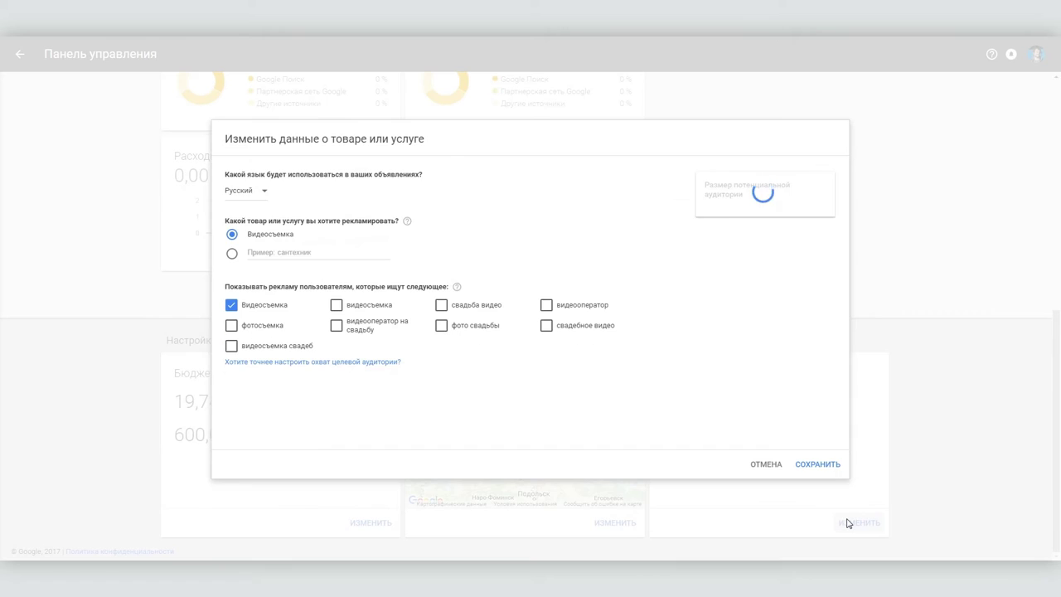
pyautogui.click(348, 362)
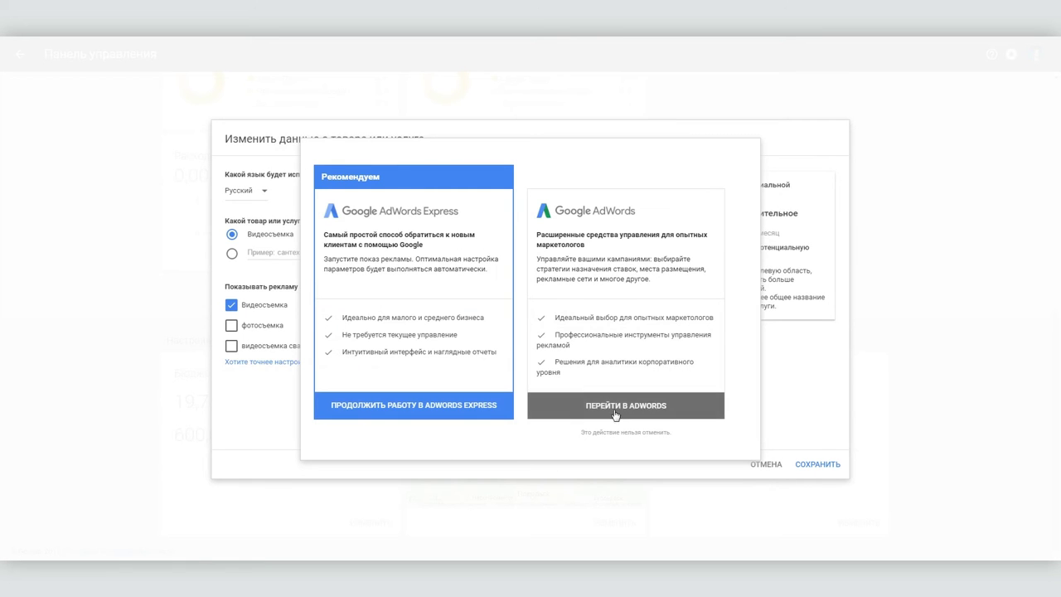
pyautogui.click(612, 406)
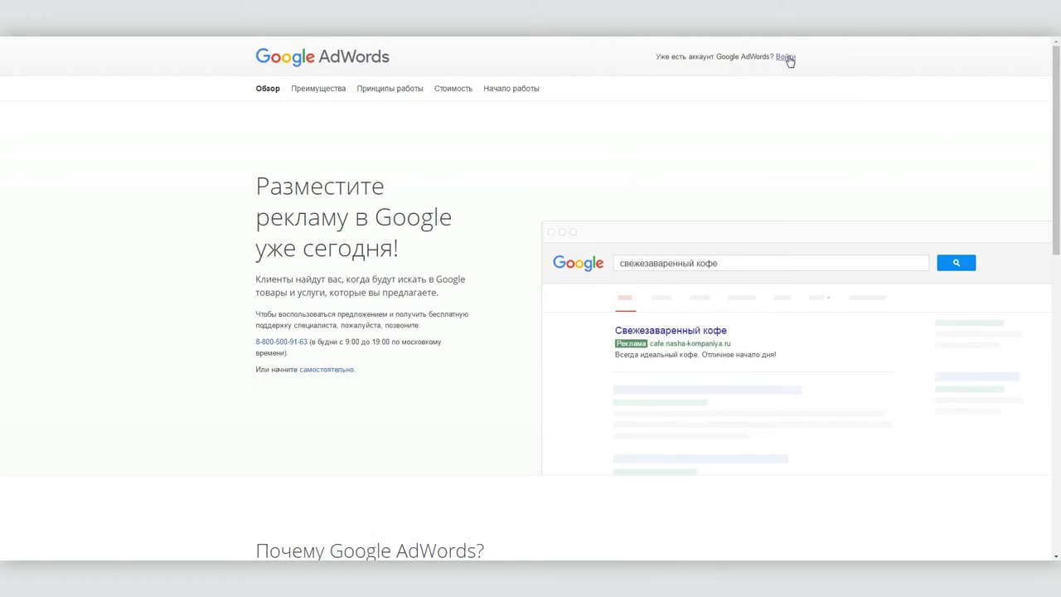
# Step: Sign in to the existing AdWords account, look over its home page and return to the campaigns page
pyautogui.click(788, 59)
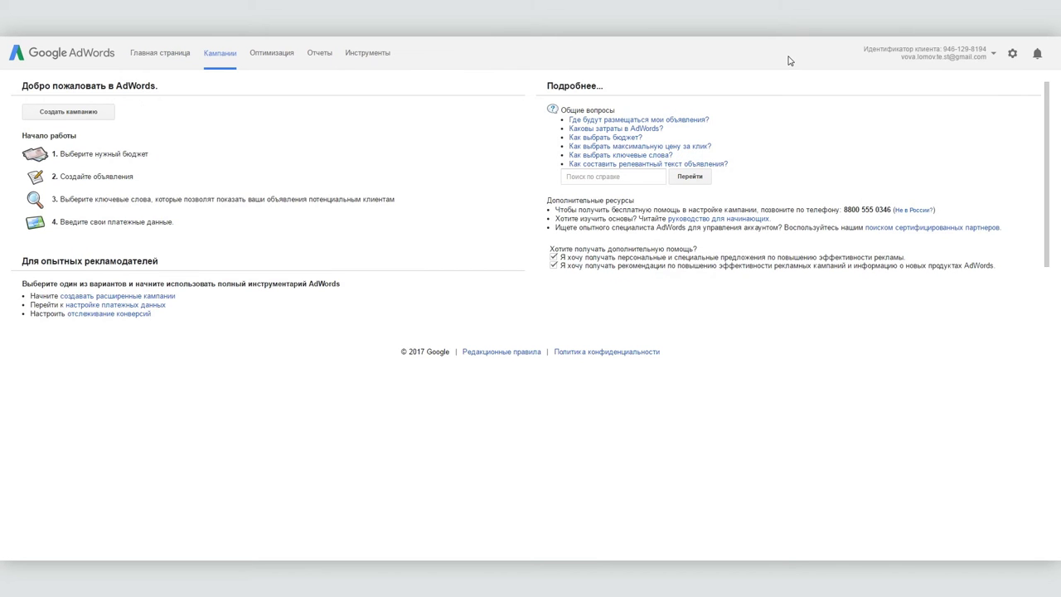
pyautogui.click(187, 53)
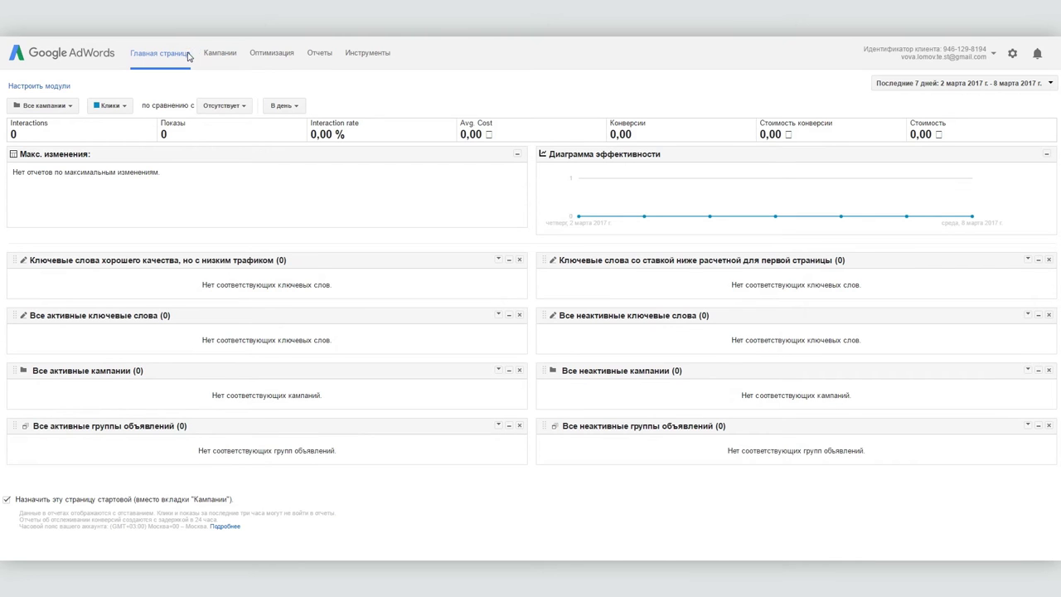
pyautogui.click(215, 54)
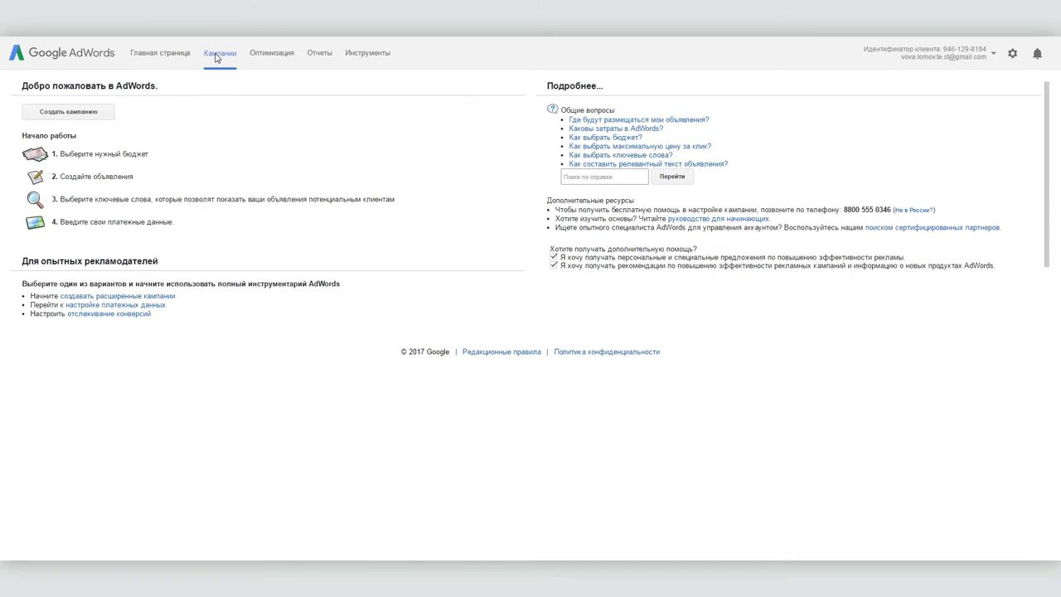
# Step: Start creating the first campaign and name it "Видеопродашен"
pyautogui.click(109, 111)
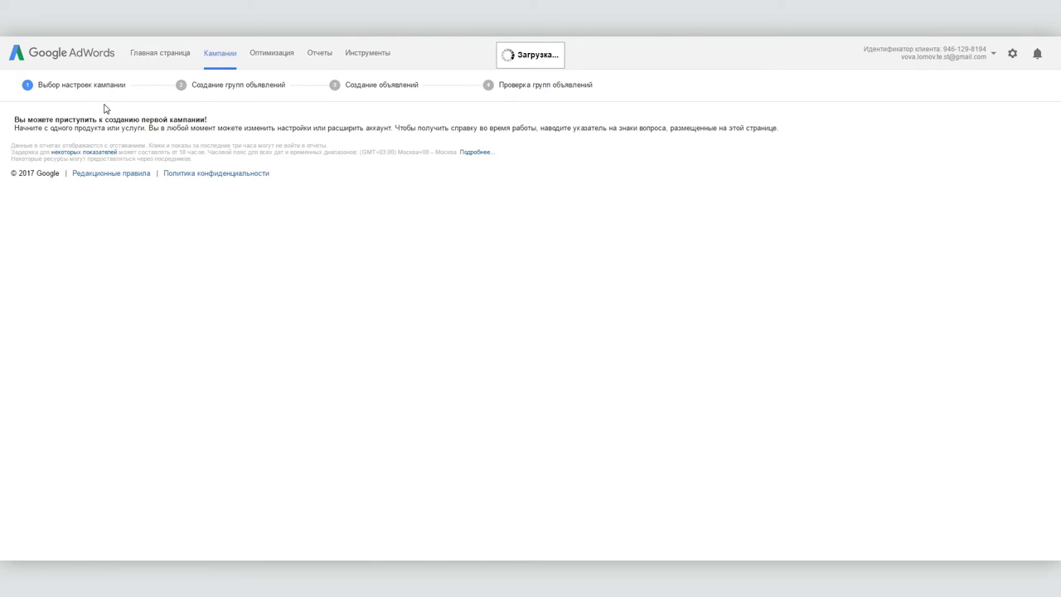
pyautogui.tripleClick(149, 182)
pyautogui.write('Видеопродашен')
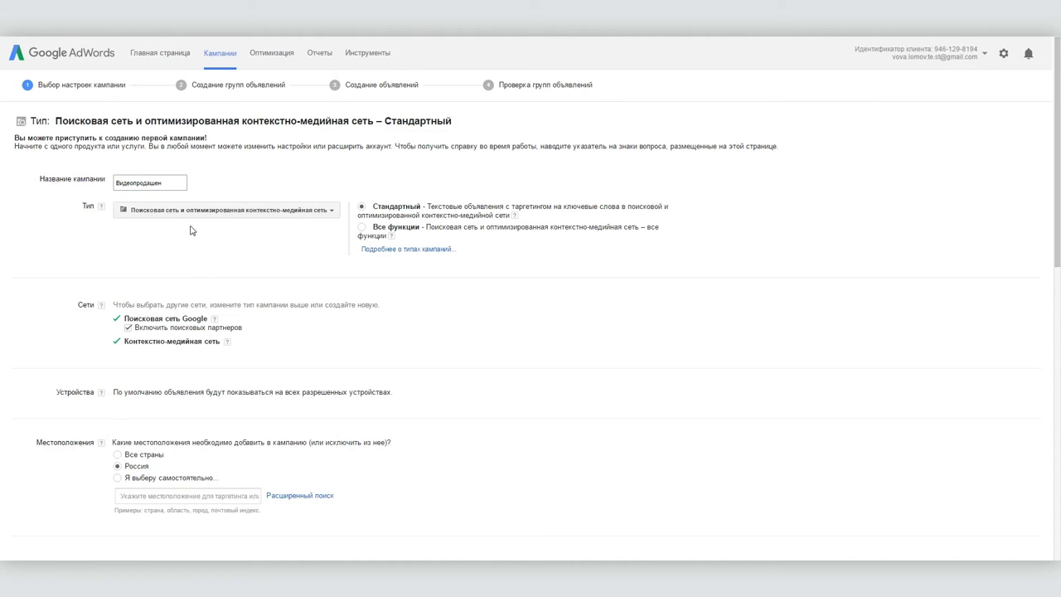
# Step: Change the campaign type to the standard search network only option
pyautogui.click(198, 212)
pyautogui.click(175, 257)
pyautogui.scroll(-2, 533, 83)
pyautogui.scroll(-1, 534, 83)
pyautogui.click(129, 132)
pyautogui.scroll(-3, 309, 192)
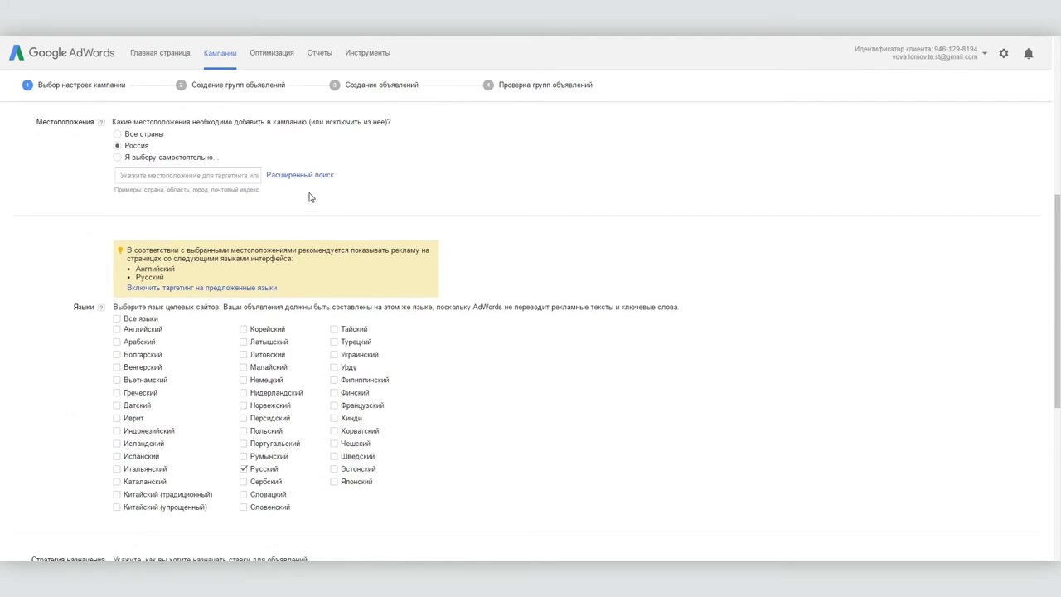
# Step: Set the default bid to 10 and the daily budget to 20
pyautogui.scroll(-3, 310, 193)
pyautogui.click(133, 278)
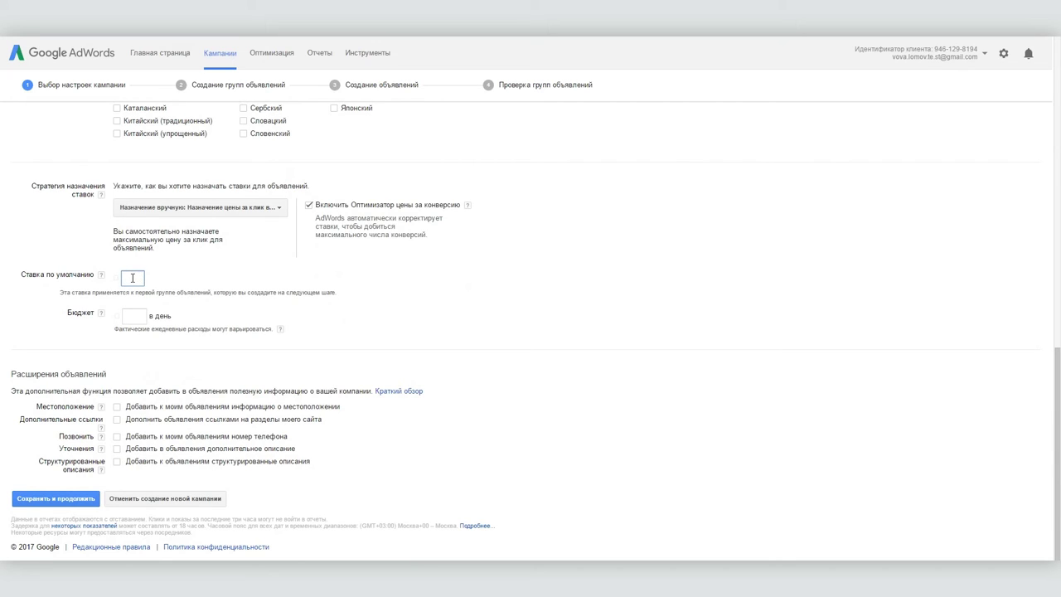
pyautogui.write('10')
pyautogui.press('Tab')
pyautogui.write('20')
pyautogui.click(208, 316)
pyautogui.click(118, 420)
pyautogui.scroll(-3, 118, 423)
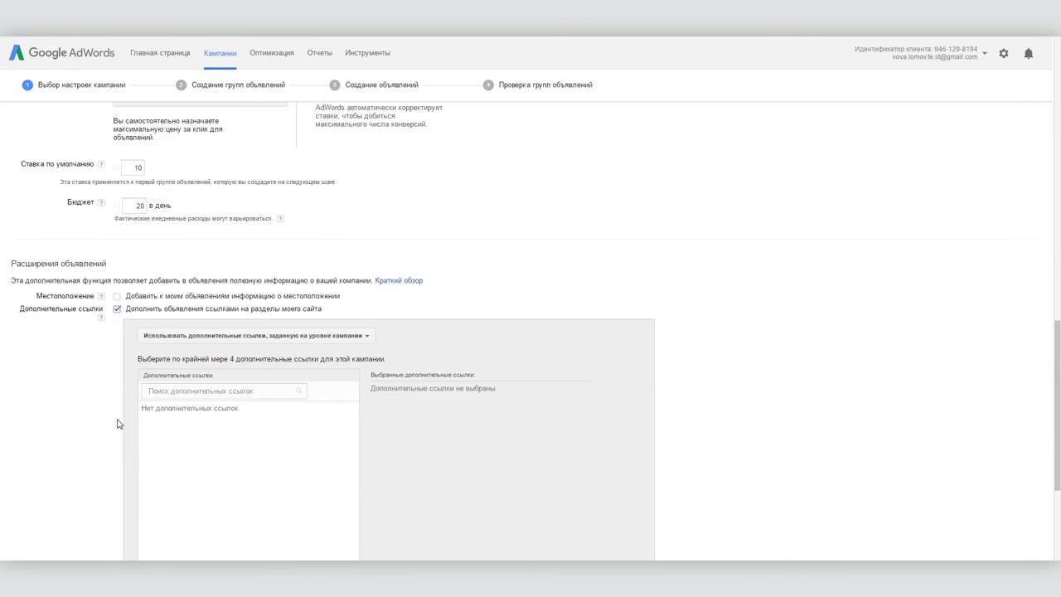
pyautogui.click(168, 280)
pyautogui.write('http://suelta.ru/контакты/')
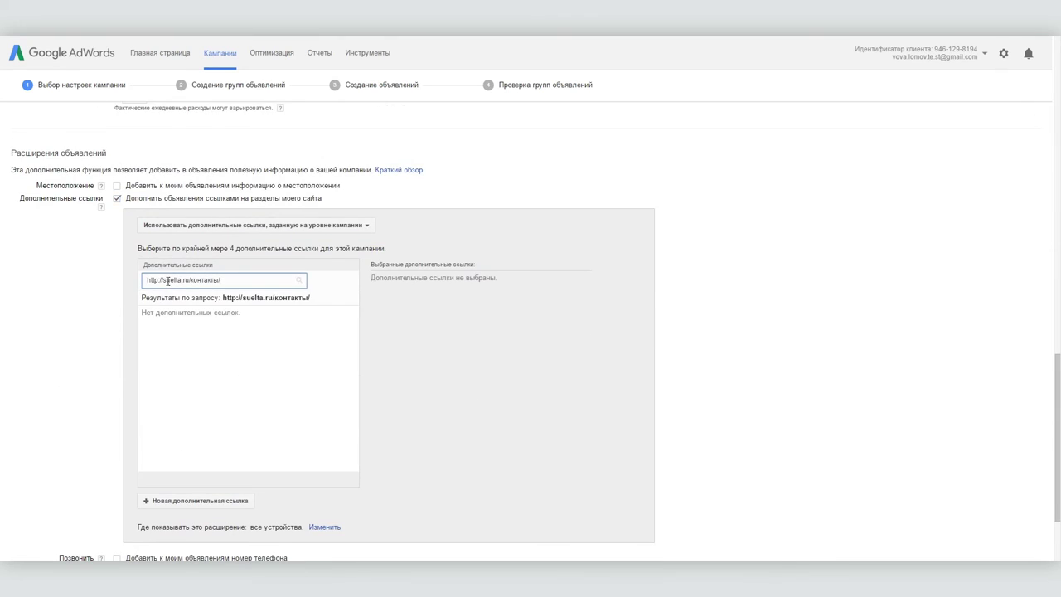
pyautogui.click(716, 356)
pyautogui.scroll(-2, 85, 372)
pyautogui.click(56, 498)
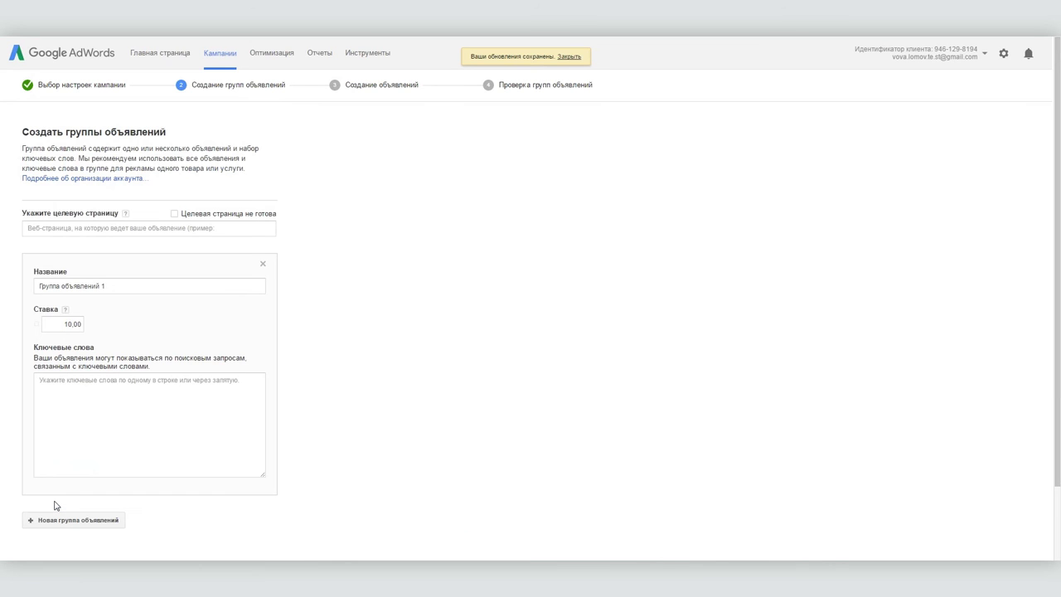
pyautogui.click(50, 228)
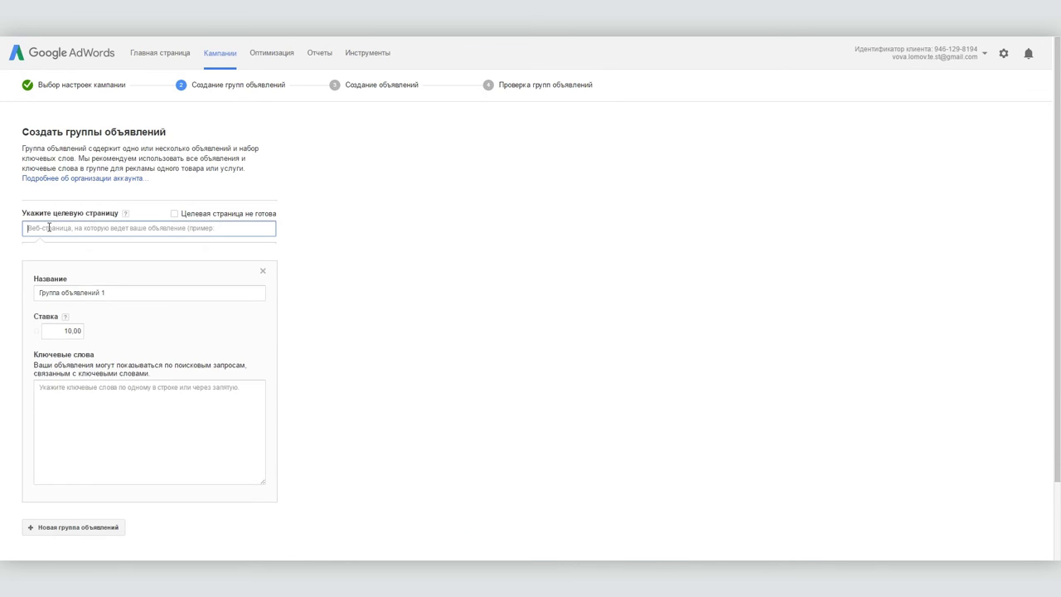
pyautogui.write('http://suelta.ru/контакты/')
pyautogui.click(370, 278)
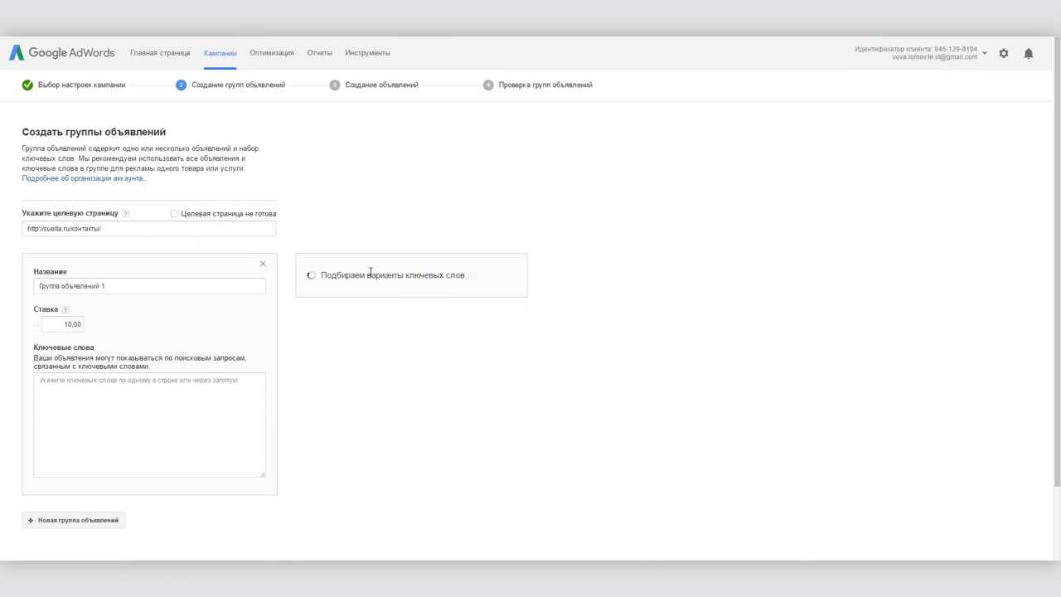
# Step: Add the keywords "Видеопроизводство", "создание рекламных роликов", "производство видеороликов" and "создание рекламных видеороликов", and finish the ad group without creating its ads
pyautogui.scroll(-2, 137, 315)
pyautogui.click(125, 300)
pyautogui.write('Видеопроизводство')
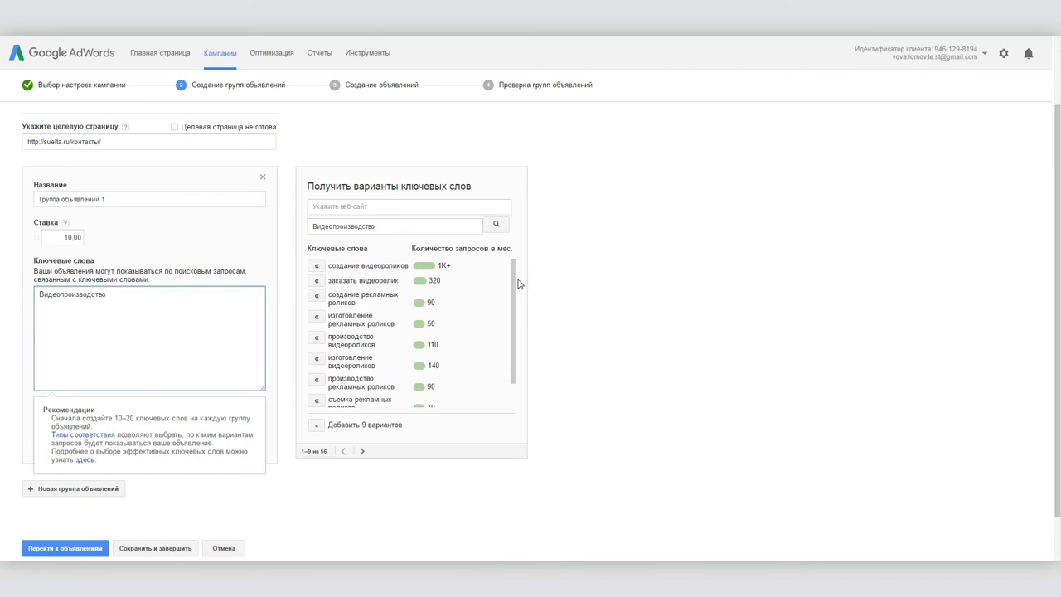
pyautogui.click(316, 280)
pyautogui.click(316, 280)
pyautogui.click(318, 384)
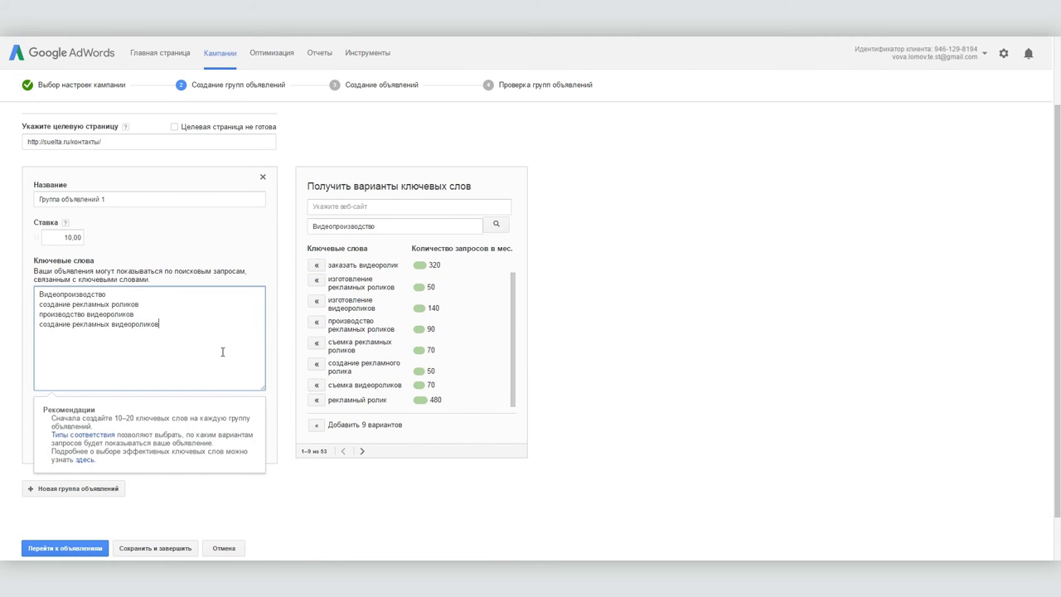
pyautogui.click(150, 550)
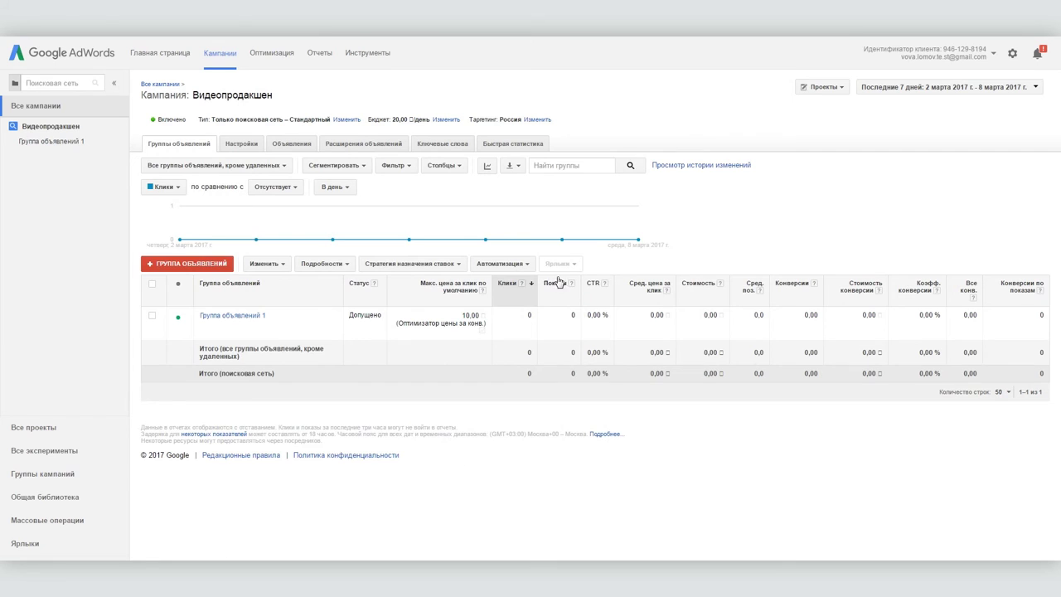
pyautogui.click(296, 145)
pyautogui.click(174, 263)
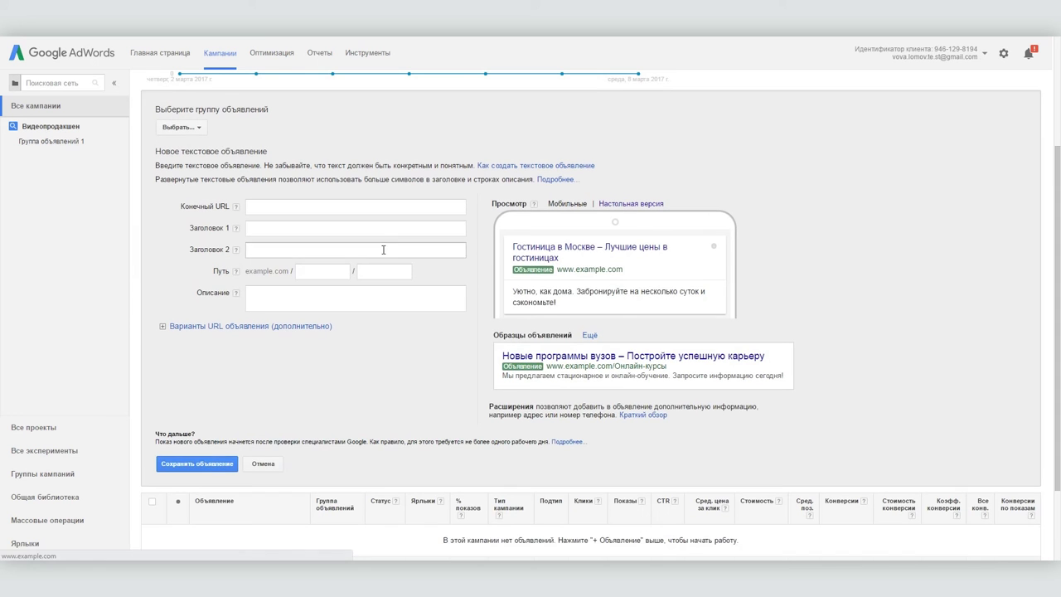
pyautogui.click(267, 229)
pyautogui.write('Видеопроизводство')
pyautogui.press('Tab')
pyautogui.write('самые качественные видеоролики')
pyautogui.click(355, 299)
pyautogui.write('Это просто улет. Галла, ты не поверишь!..')
pyautogui.scroll(-1, 203, 358)
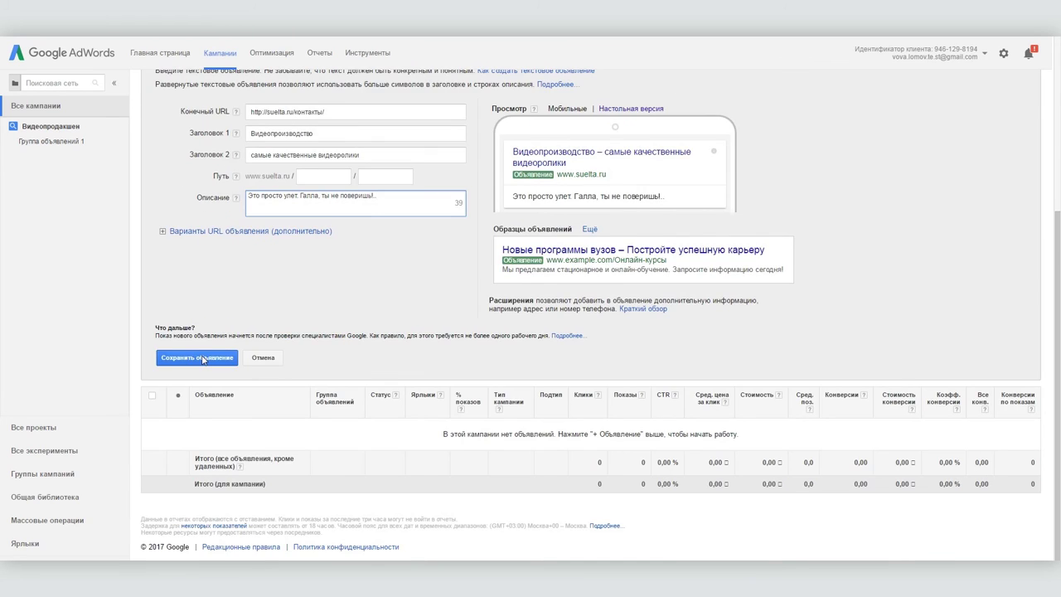
pyautogui.click(199, 357)
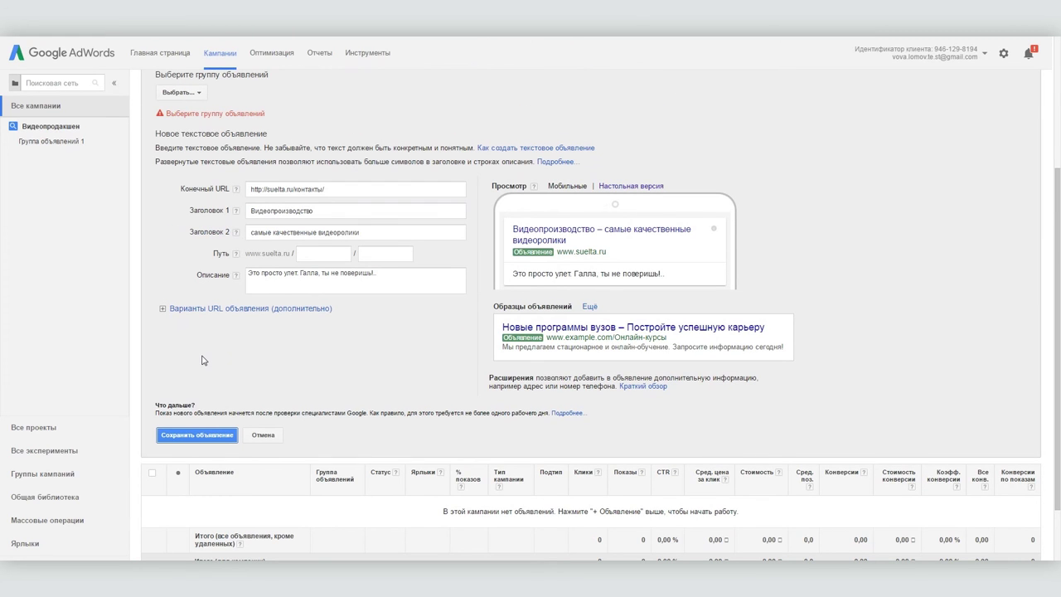
# Step: Assign the text ad to "Группа объявлений 1" and submit it again
pyautogui.click(184, 92)
pyautogui.click(208, 163)
pyautogui.click(185, 426)
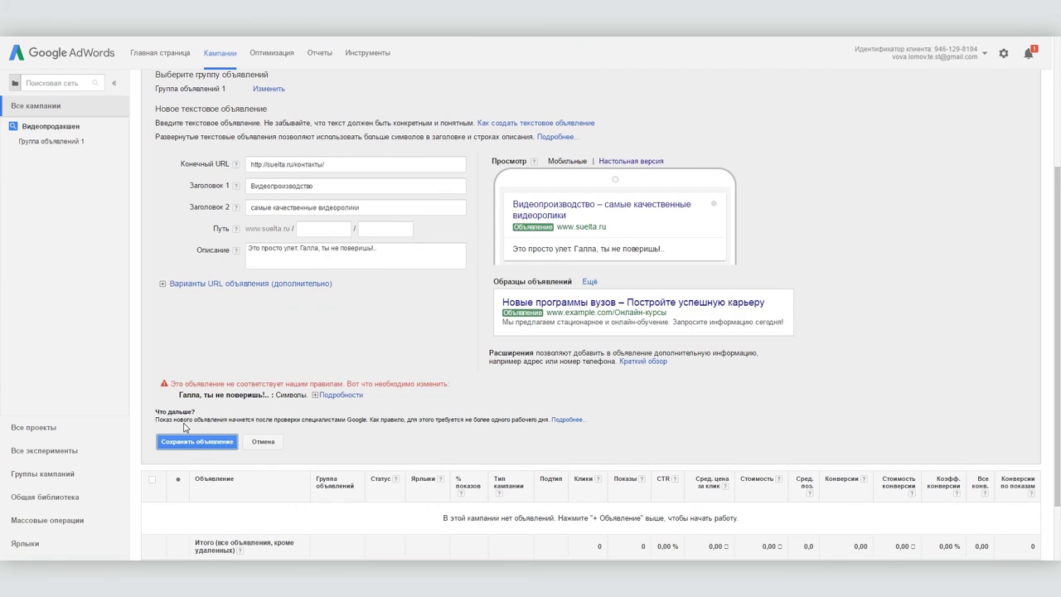
# Step: Remove the closing "!.." from the ad description and save the ad
pyautogui.click(426, 248)
pyautogui.press('BackSpace')
pyautogui.press('BackSpace')
pyautogui.press('BackSpace')
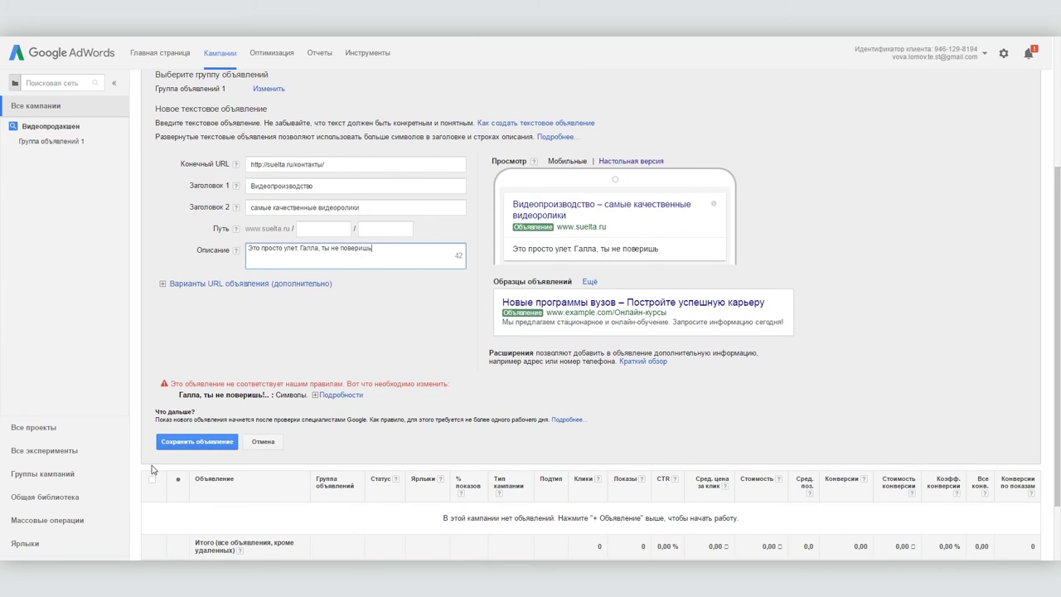
pyautogui.click(186, 441)
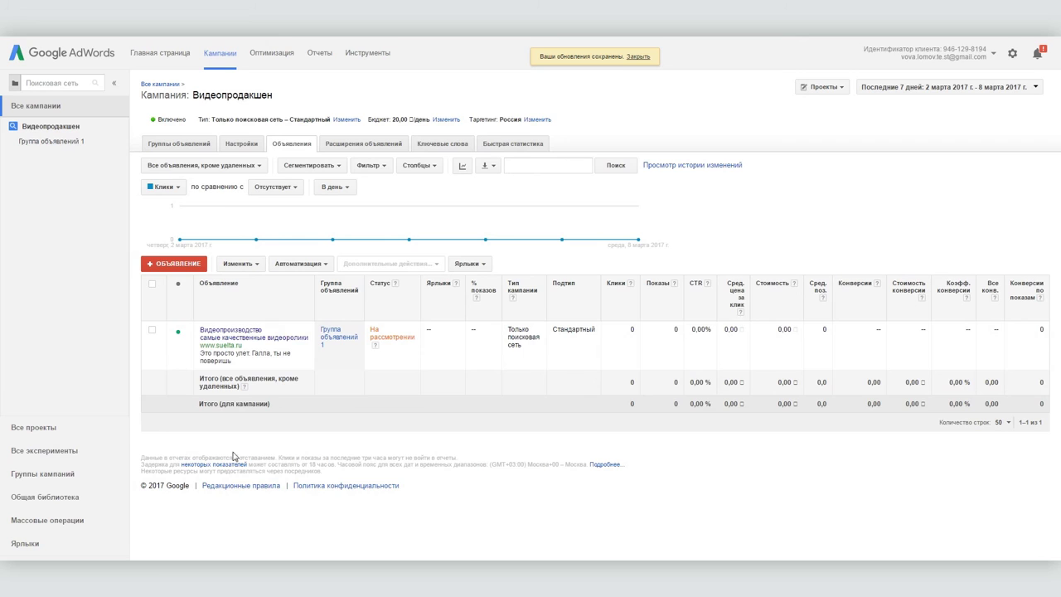
# Step: Open the campaign's keyword list to examine the keywords' statuses and bids
pyautogui.click(444, 144)
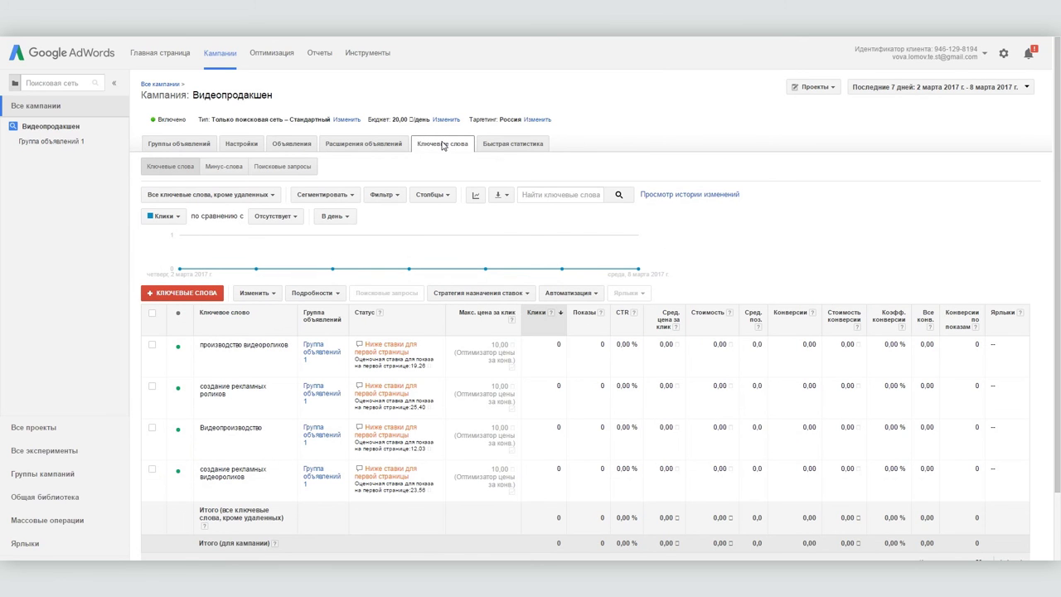